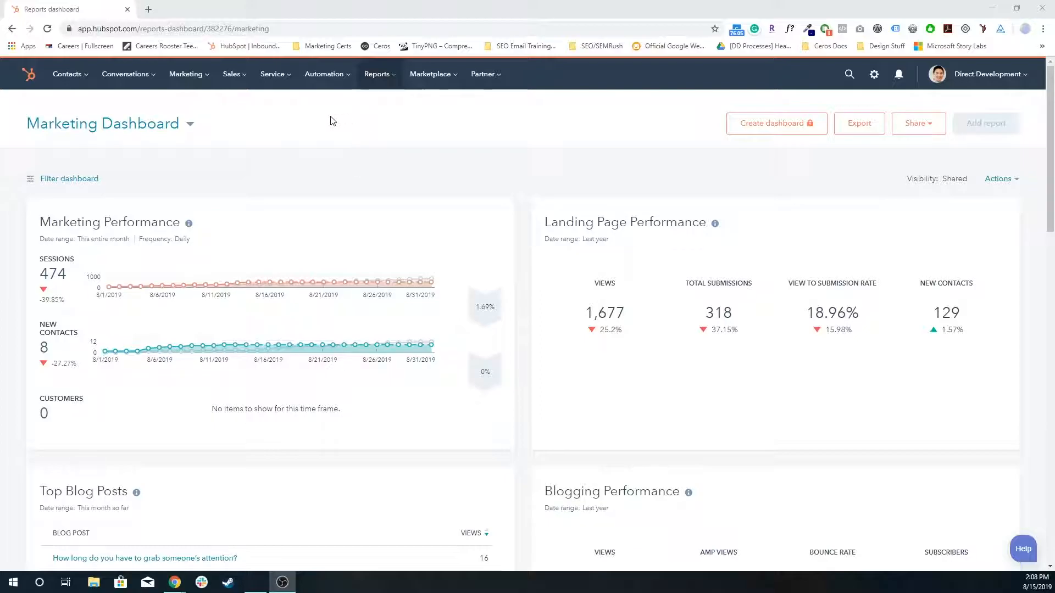
Step: Open the $10,000 deal in Stage 1 of My Test Pipeline from the sales deals board
{"action": "mouse_move", "coordinate": [233, 74]}
{"action": "left_click", "coordinate": [242, 109]}
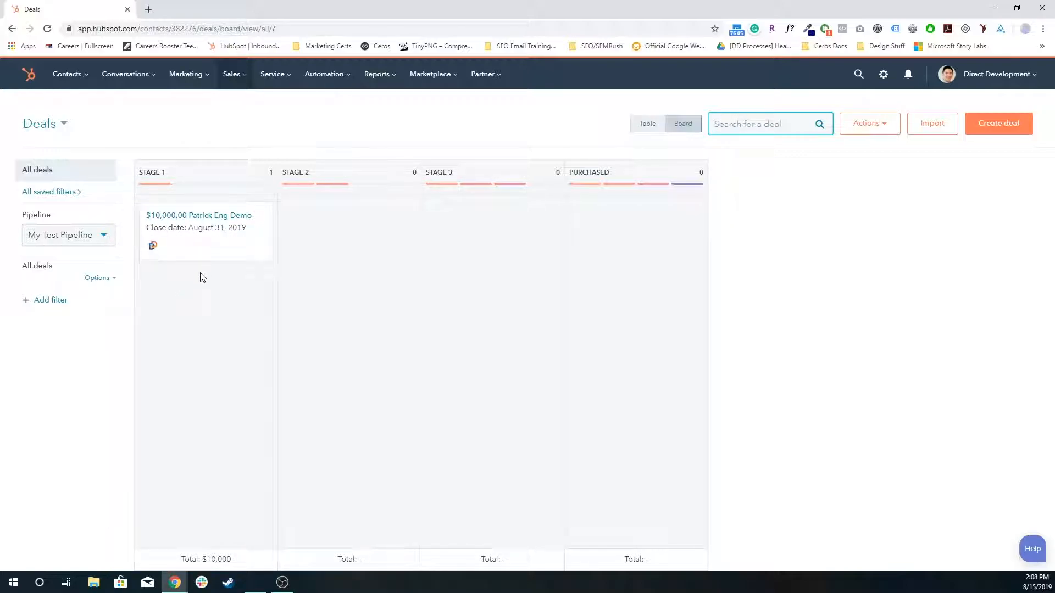
{"action": "left_click", "coordinate": [236, 215]}
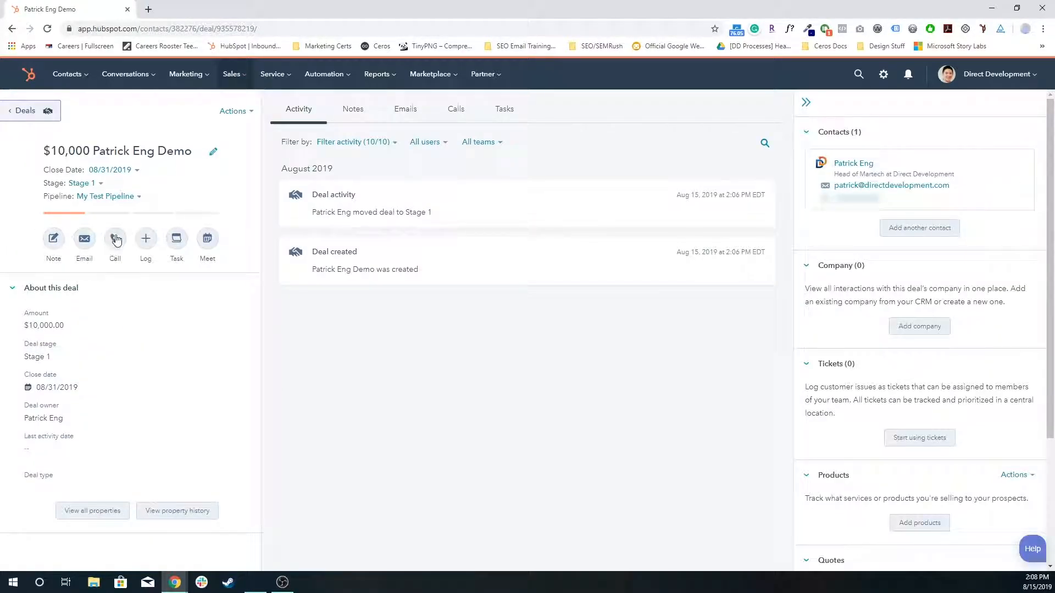
Step: Examine the deal's name and its stage choices in the record summary
{"action": "left_click_drag", "start_coordinate": [58, 151], "coordinate": [184, 151]}
{"action": "left_click", "coordinate": [88, 183]}
{"action": "left_click", "coordinate": [109, 198]}
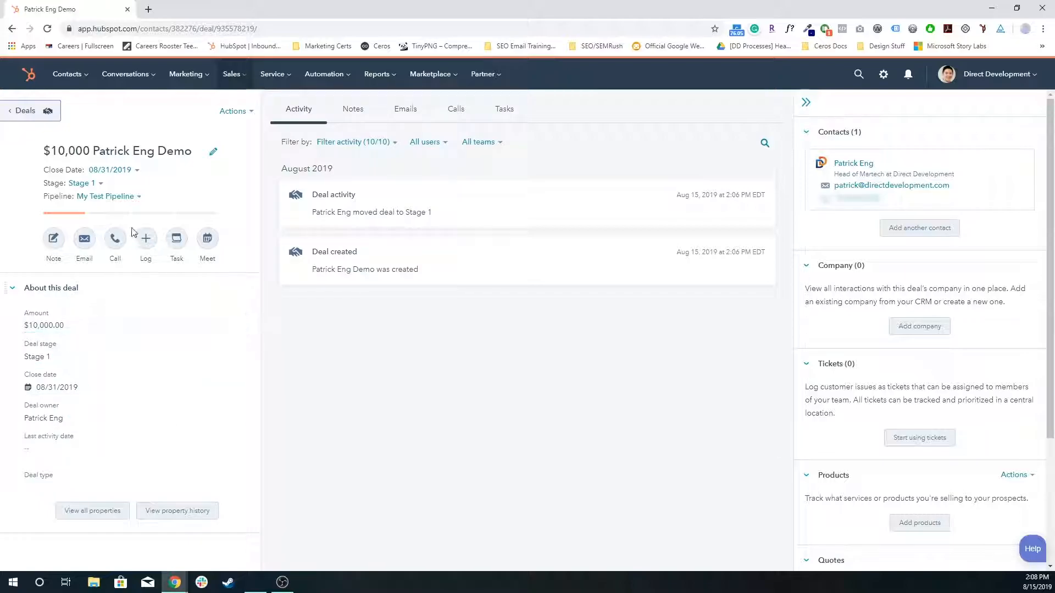
Step: Open the deal's associated contact record in a separate tab and compare its details and linked deals with the deal record
{"action": "left_click", "coordinate": [860, 165], "text": "ctrl"}
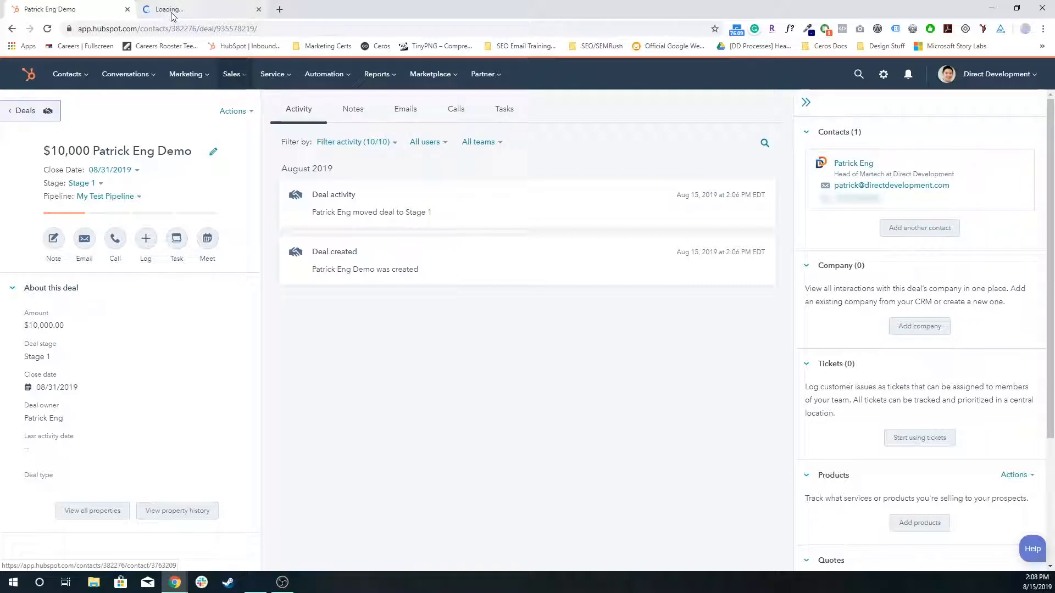
{"action": "left_click", "coordinate": [172, 13]}
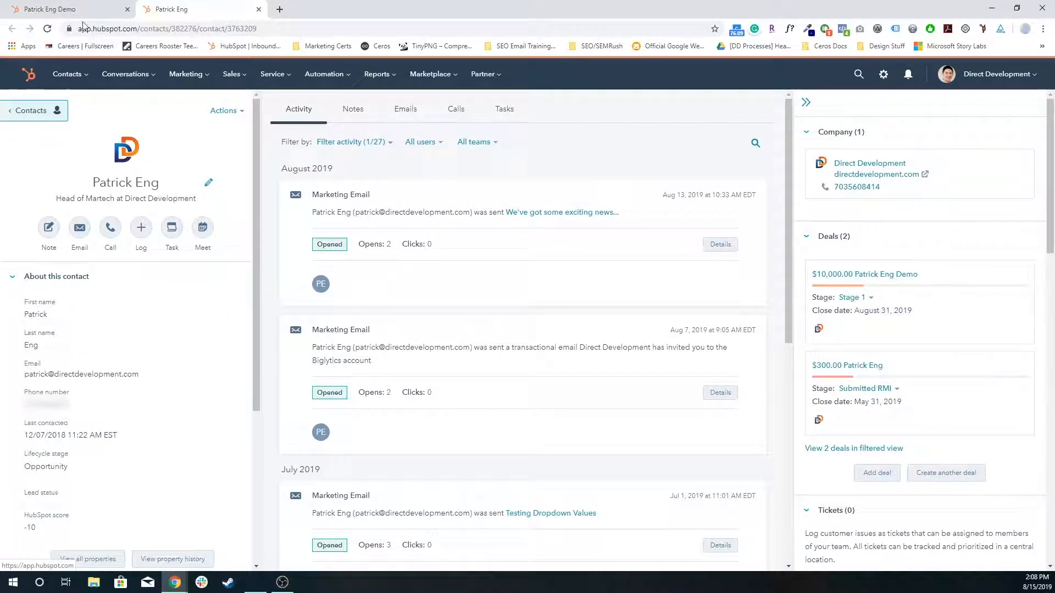
{"action": "left_click", "coordinate": [62, 9]}
{"action": "left_click", "coordinate": [165, 9]}
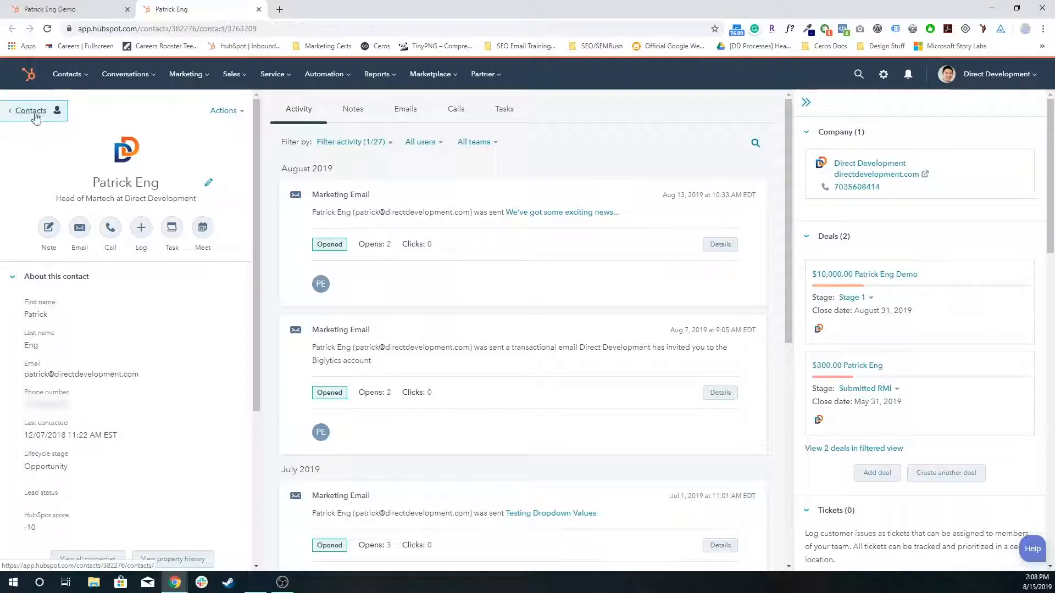
{"action": "left_click", "coordinate": [50, 9]}
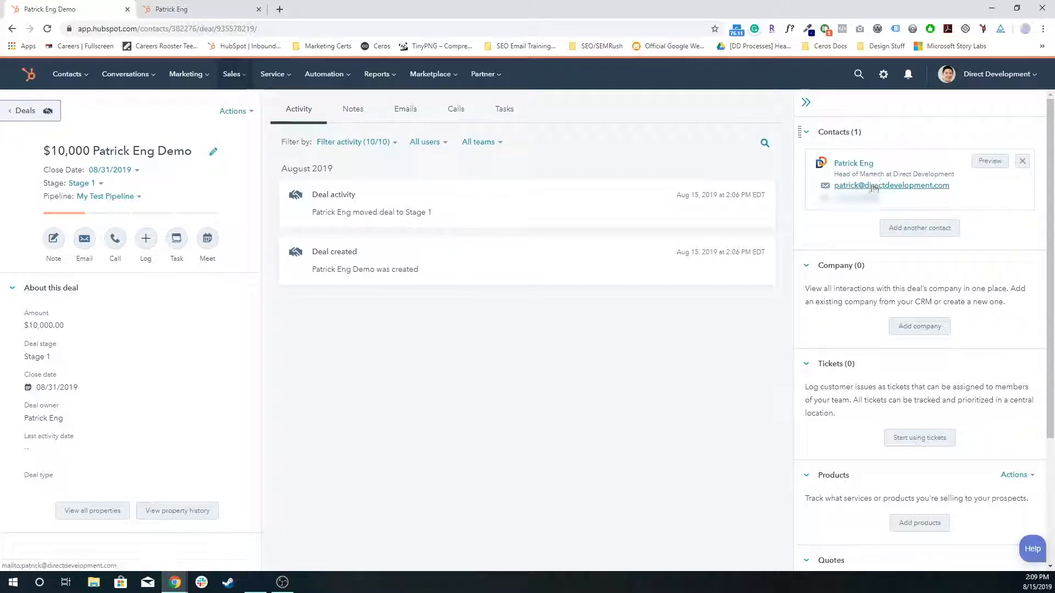
{"action": "left_click", "coordinate": [854, 159]}
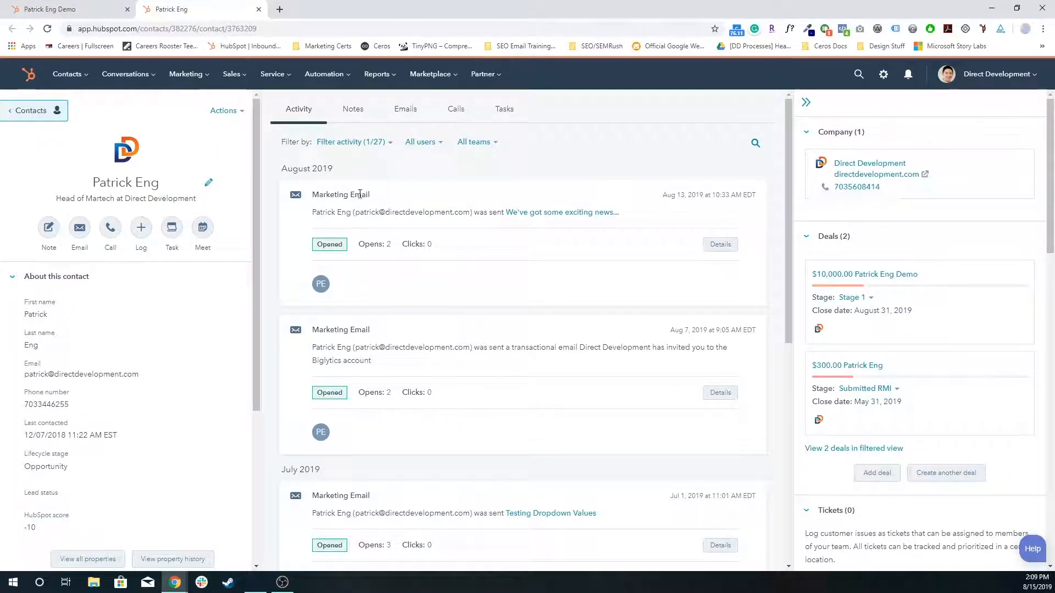
{"action": "left_click", "coordinate": [81, 10]}
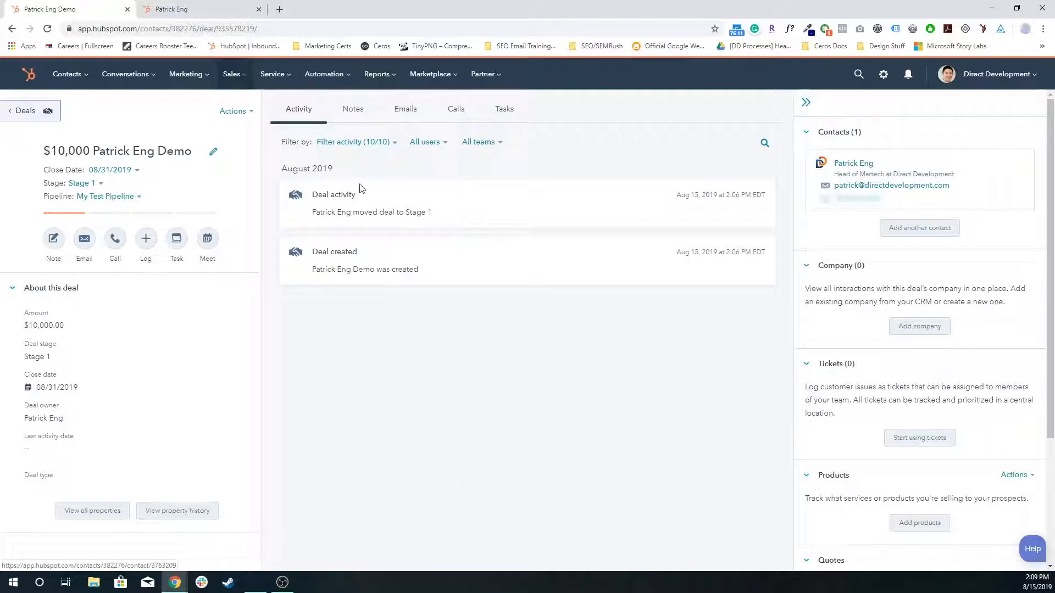
{"action": "left_click", "coordinate": [232, 3]}
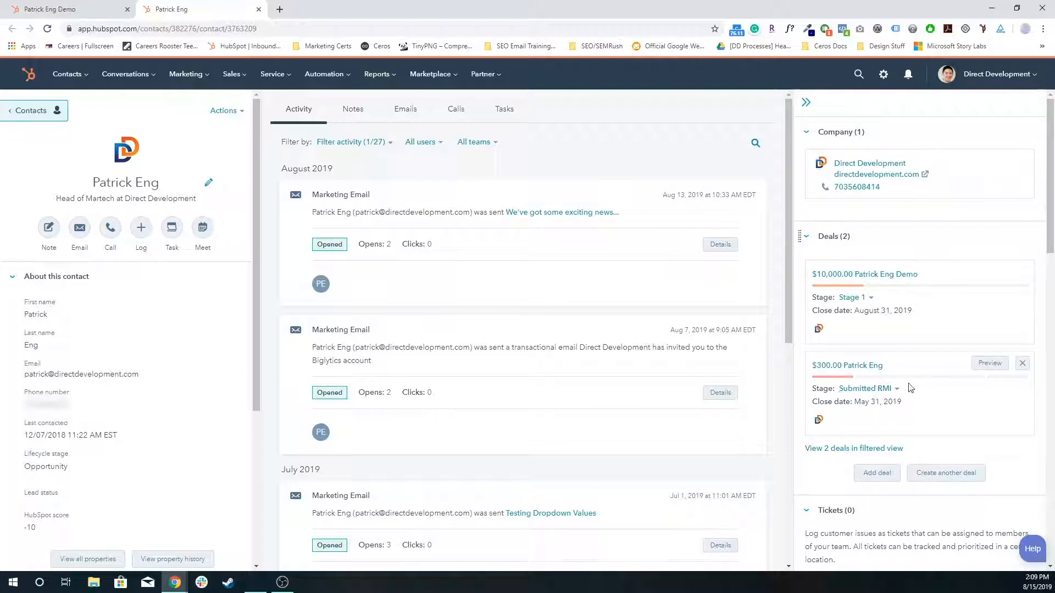
{"action": "left_click", "coordinate": [88, 10]}
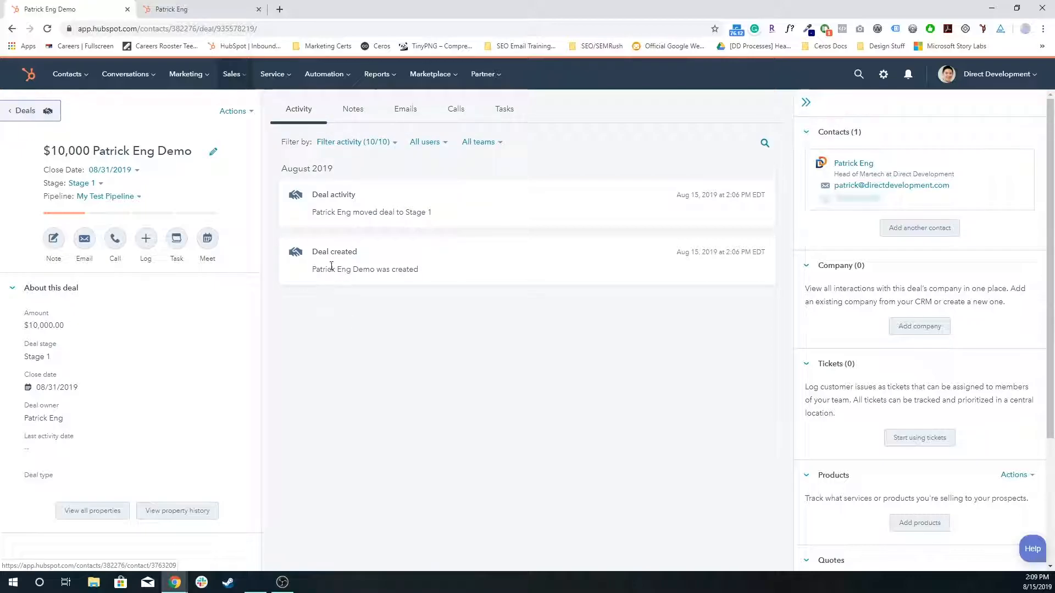
Step: Start a new note on the deal with the text "Remind myself to follow up"
{"action": "left_click", "coordinate": [350, 109]}
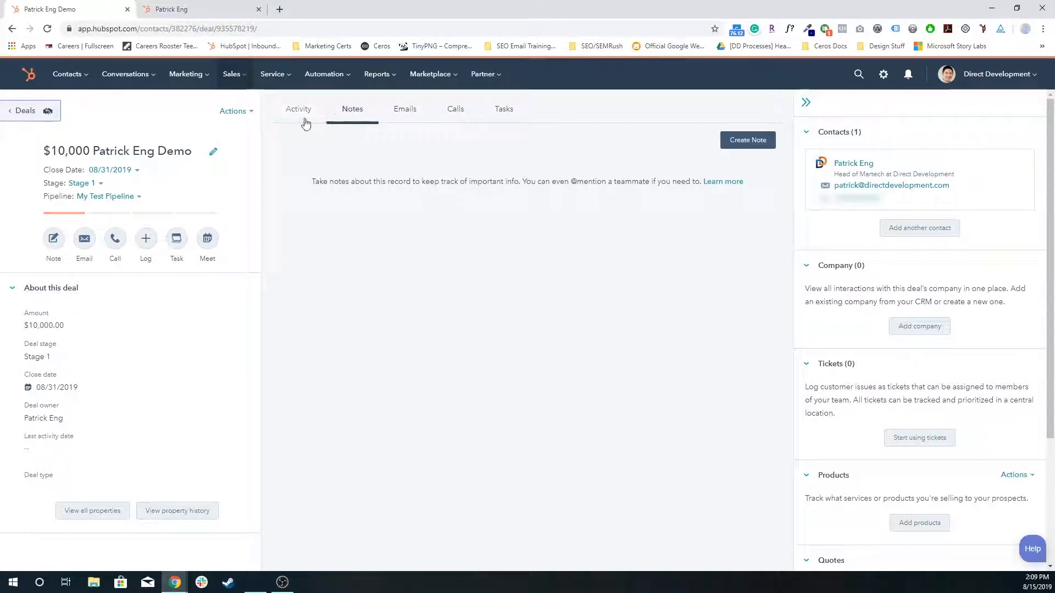
{"action": "left_click", "coordinate": [738, 139]}
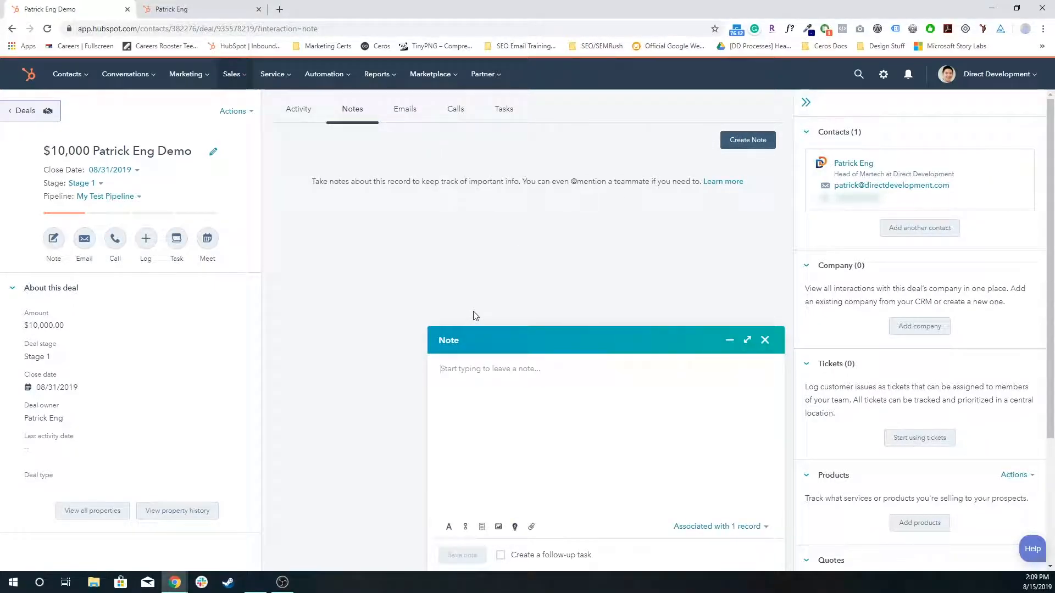
{"action": "type", "text": "Remind myself"}
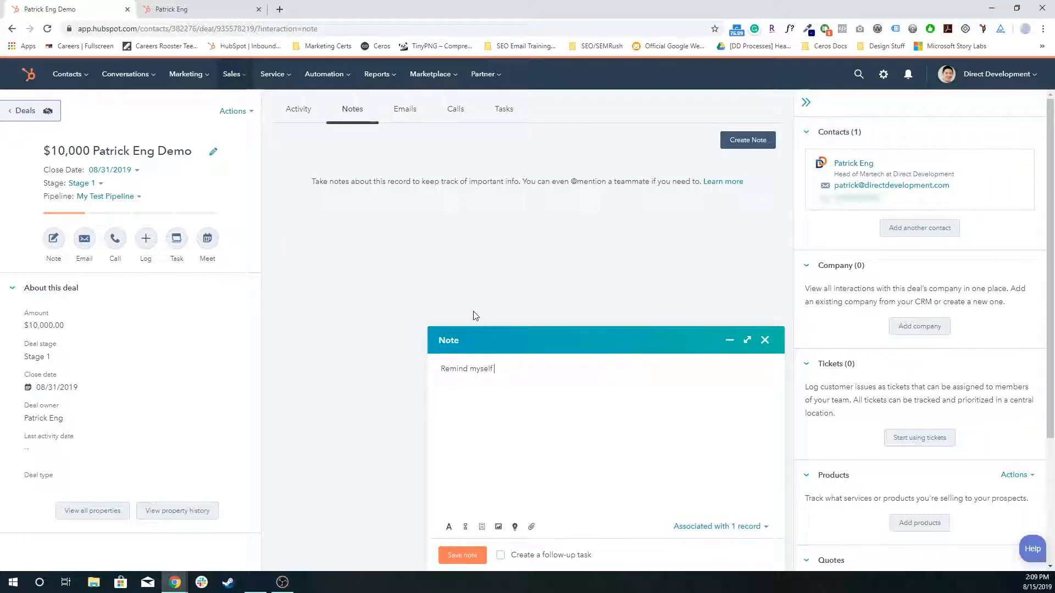
{"action": "type", "text": " to follow up"}
Step: Replace the note's draft text with "We had a great call. He's very concerned about X, Y, and Z", save it, and reopen it for editing
{"action": "key", "text": "ctrl+a"}
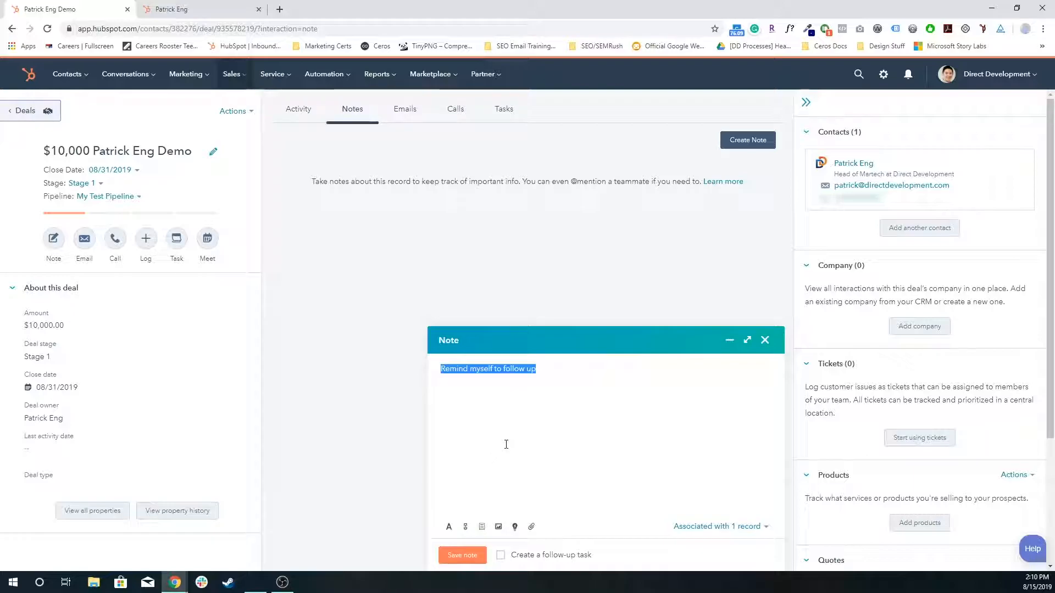
{"action": "type", "text": "We had a great c"}
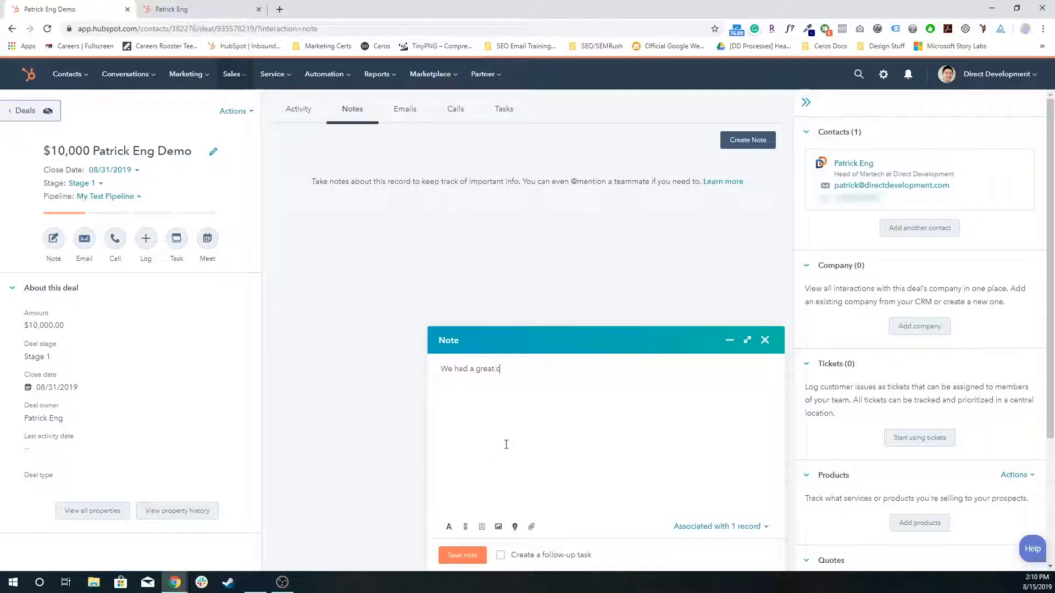
{"action": "type", "text": "all. He's very concerned about C"}
{"action": "key", "text": "BackSpace"}
{"action": "type", "text": "X, Y, and Z"}
{"action": "left_click", "coordinate": [467, 555]}
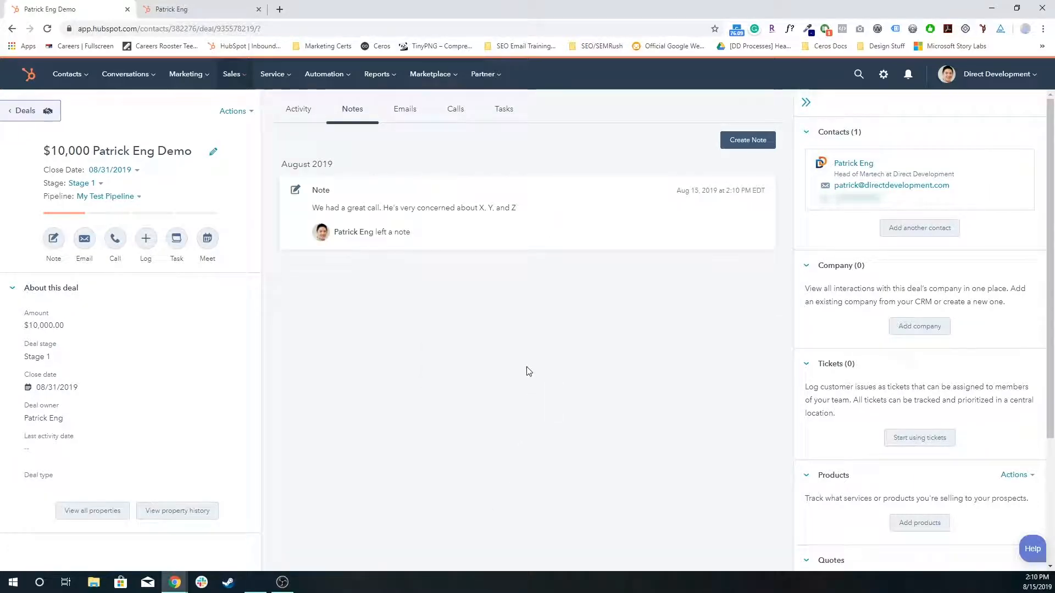
{"action": "left_click", "coordinate": [454, 208]}
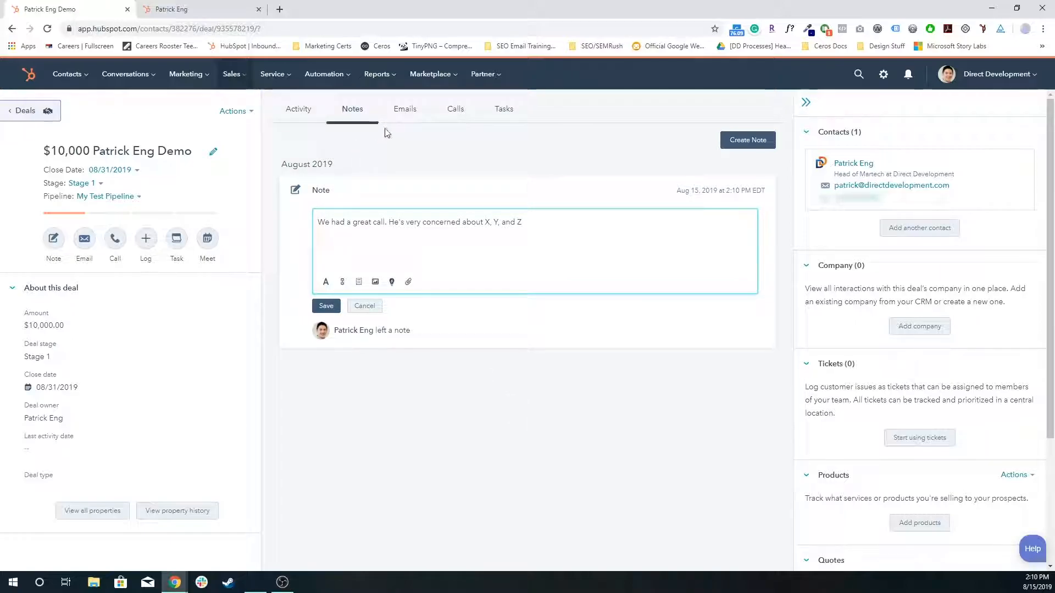
Step: Draft an email to the deal's contact containing the "60 min, 30 min, and 15 min meeting" link, and discard it
{"action": "left_click", "coordinate": [405, 108]}
{"action": "left_click", "coordinate": [750, 142]}
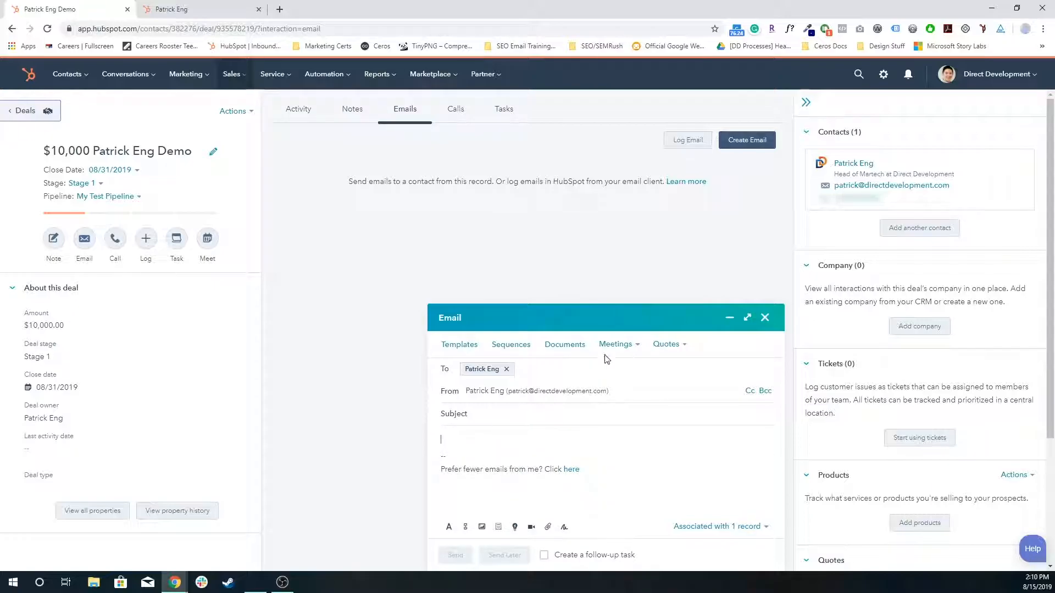
{"action": "left_click", "coordinate": [636, 350]}
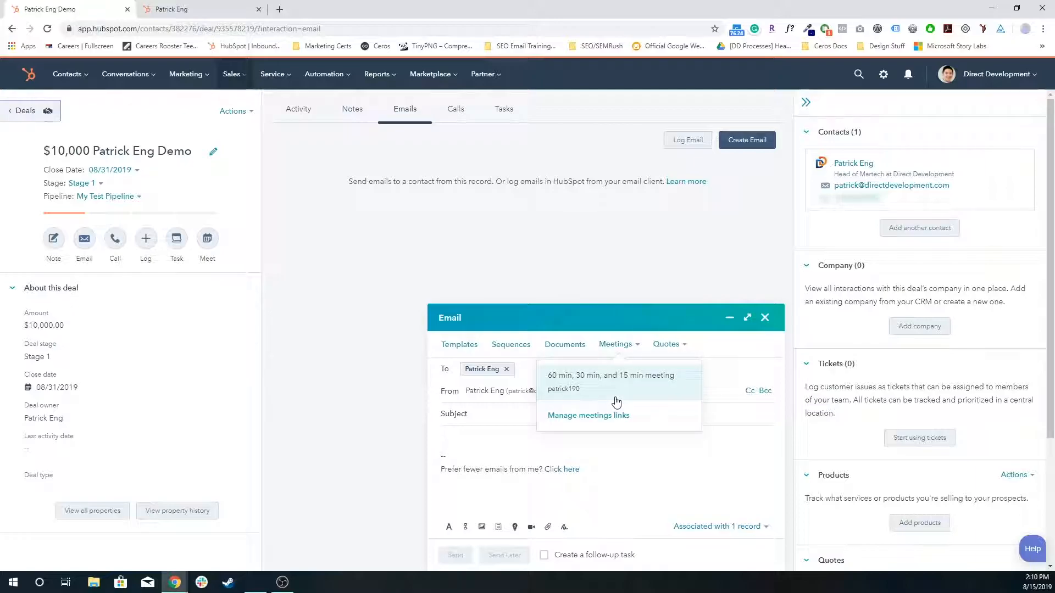
{"action": "left_click", "coordinate": [479, 433]}
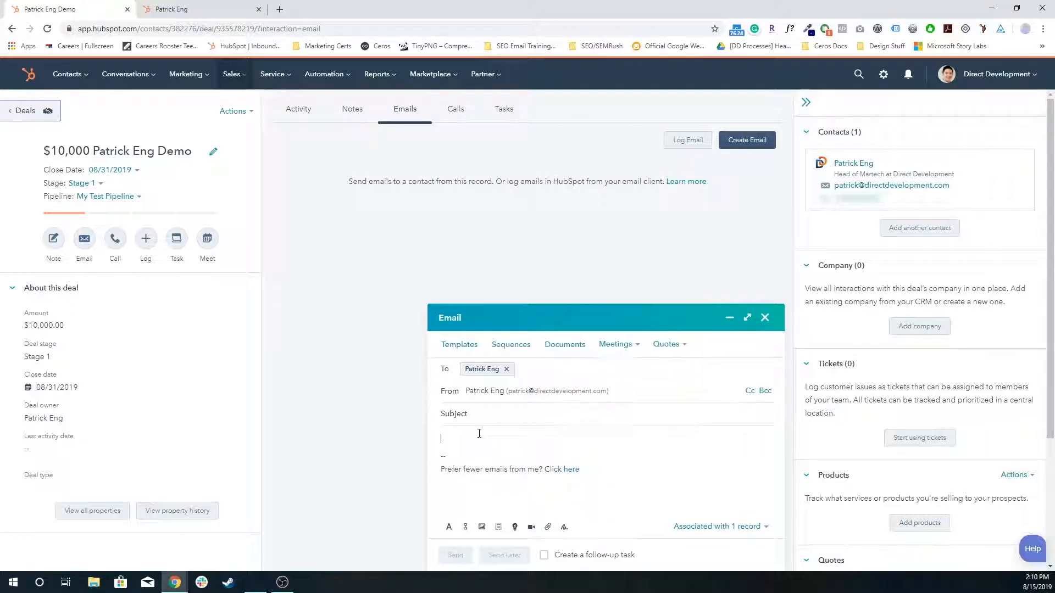
{"action": "left_click", "coordinate": [615, 344]}
{"action": "left_click", "coordinate": [609, 377]}
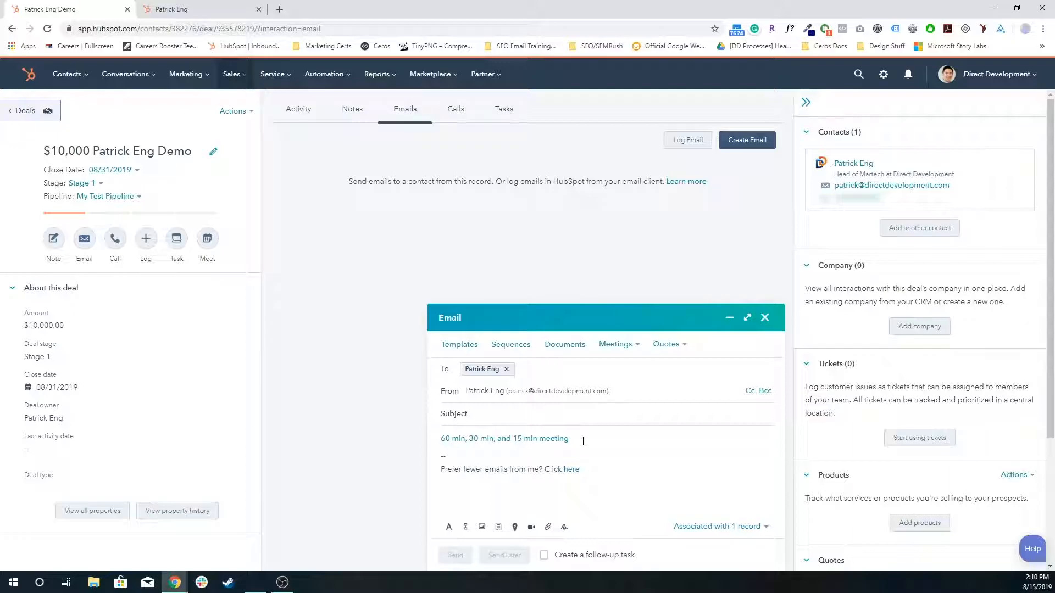
{"action": "left_click", "coordinate": [764, 318]}
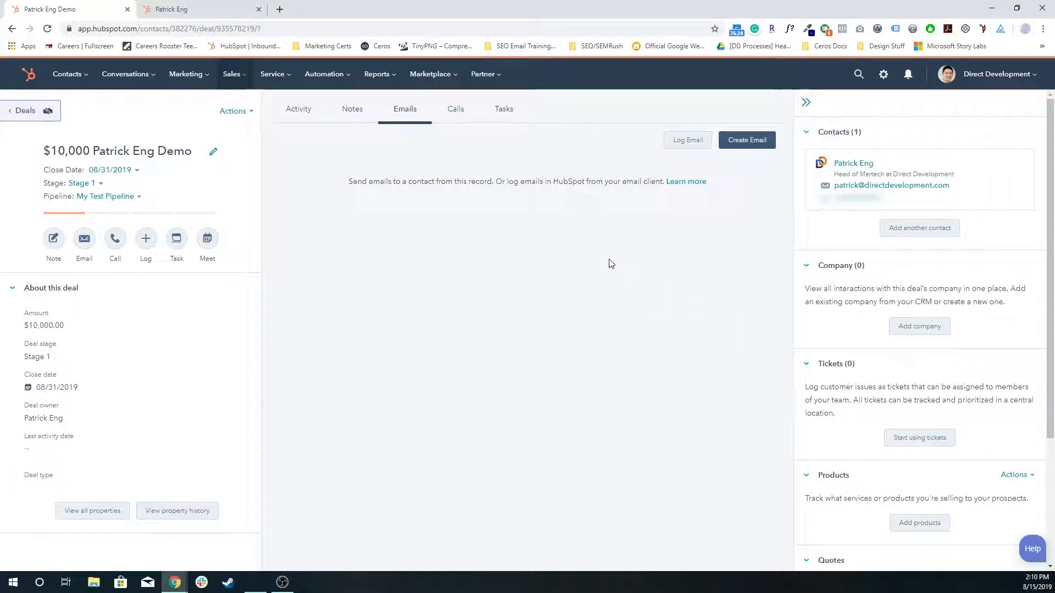
Step: View the deal's phone call option and dismiss the call window
{"action": "left_click", "coordinate": [454, 109]}
{"action": "left_click", "coordinate": [758, 144]}
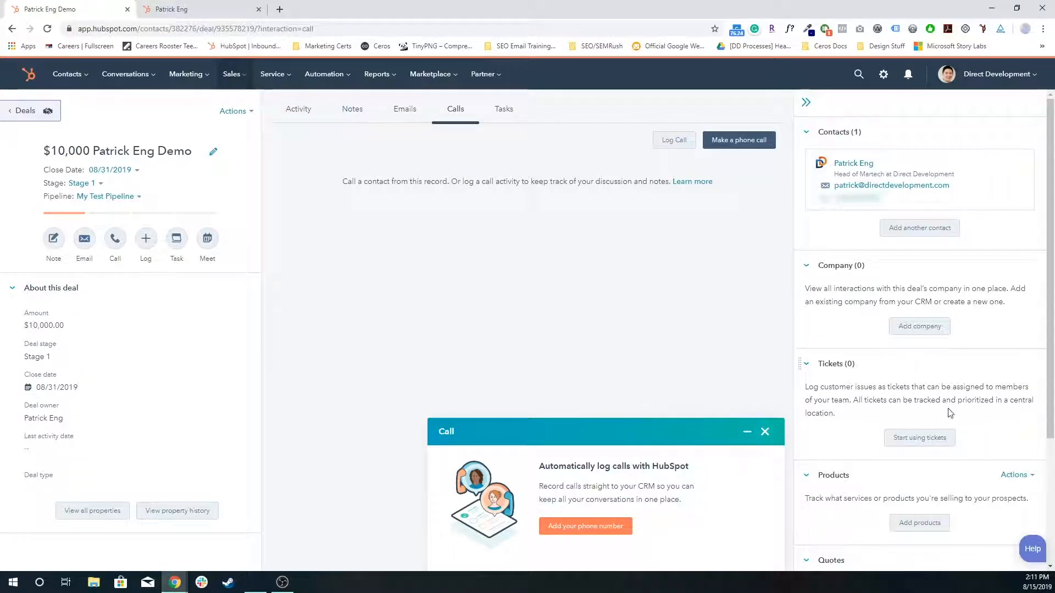
{"action": "left_click", "coordinate": [766, 434]}
Step: Draft a task on the deal titled "Send Support Documentation" and close it without saving
{"action": "left_click", "coordinate": [509, 117]}
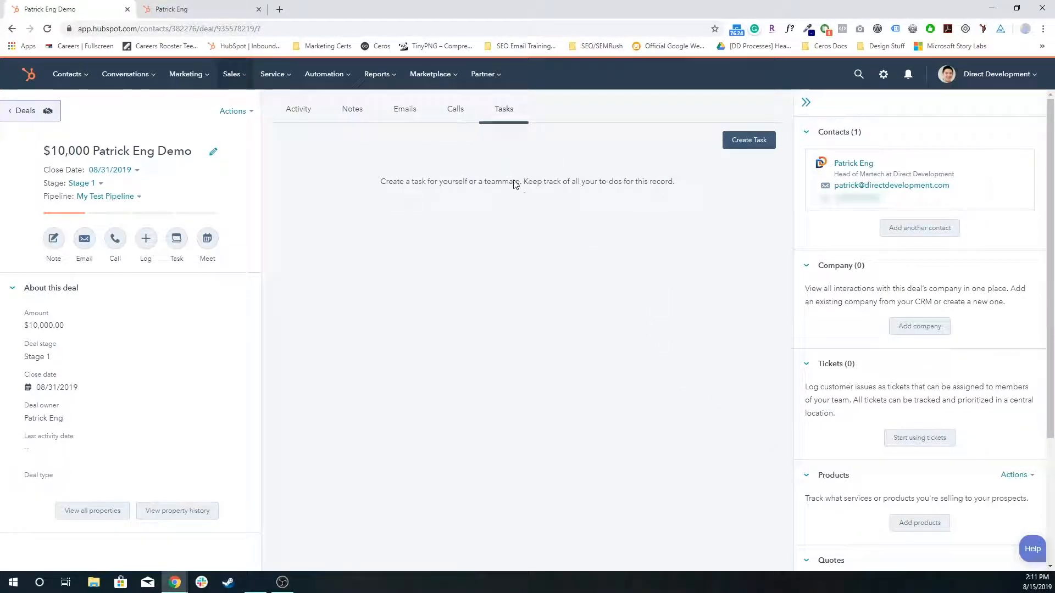
{"action": "left_click", "coordinate": [766, 144]}
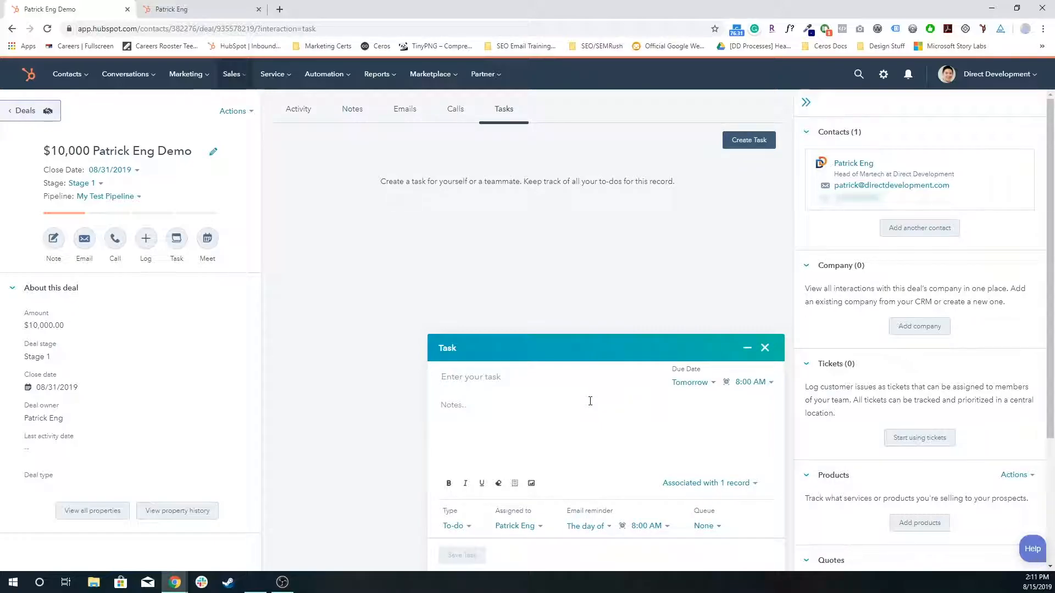
{"action": "type", "text": "Send"}
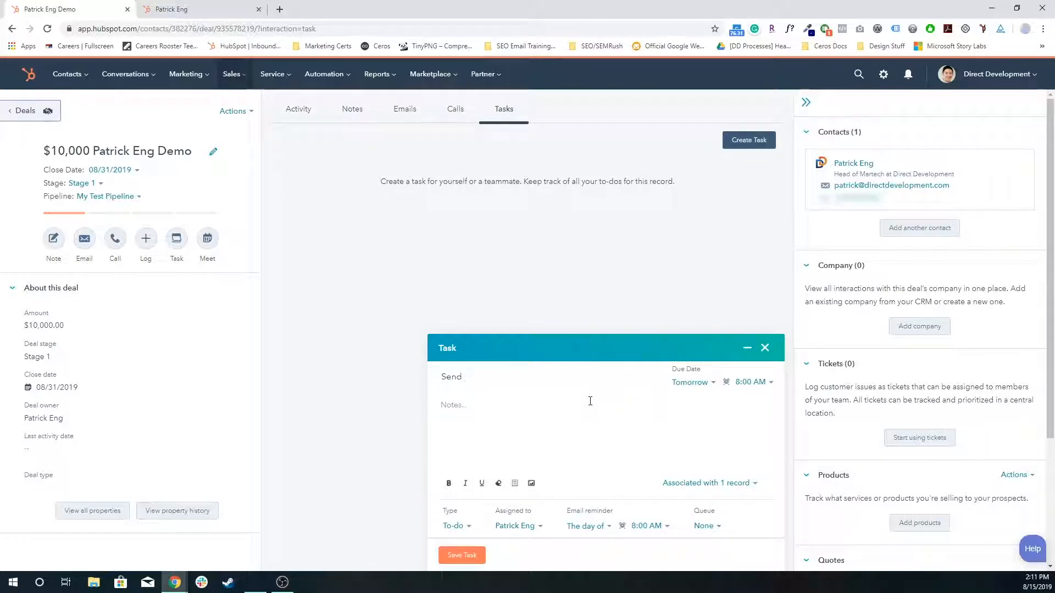
{"action": "type", "text": " Support Documentation"}
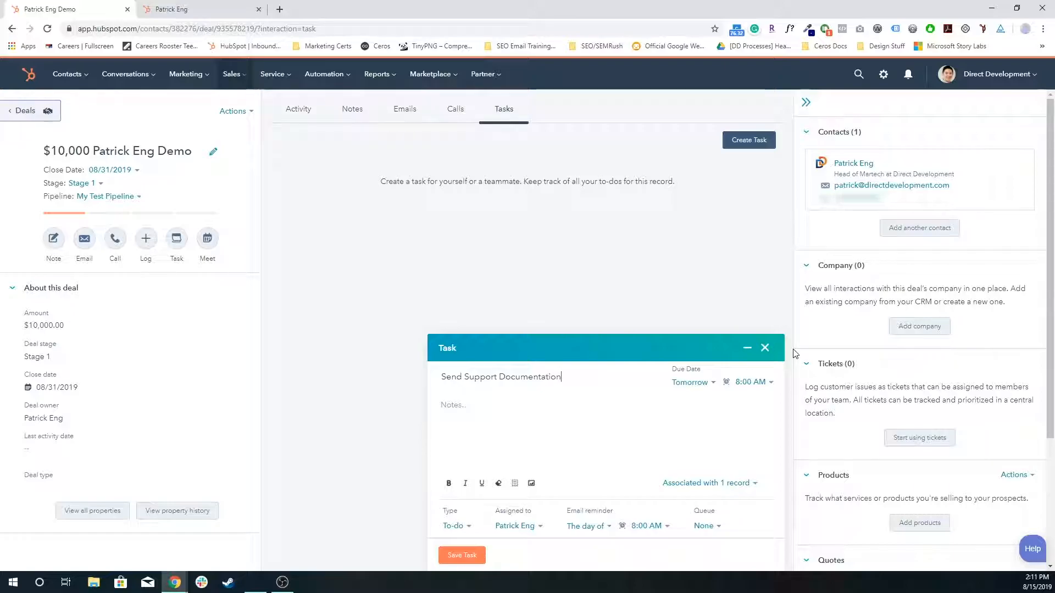
{"action": "left_click", "coordinate": [766, 348]}
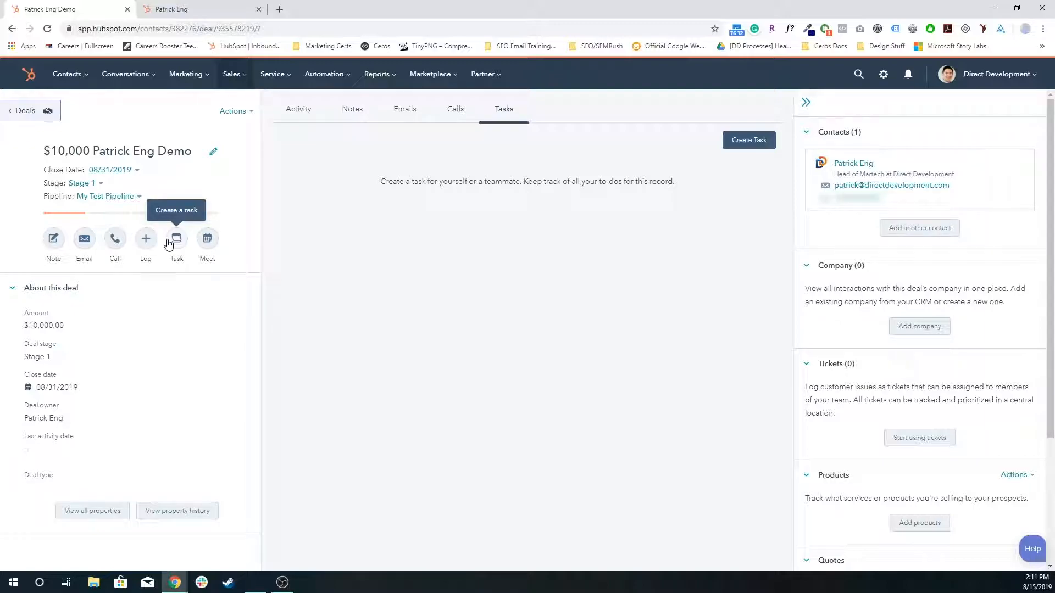
Step: Move the deal to Stage 2 and return it to Stage 1
{"action": "left_click", "coordinate": [78, 185]}
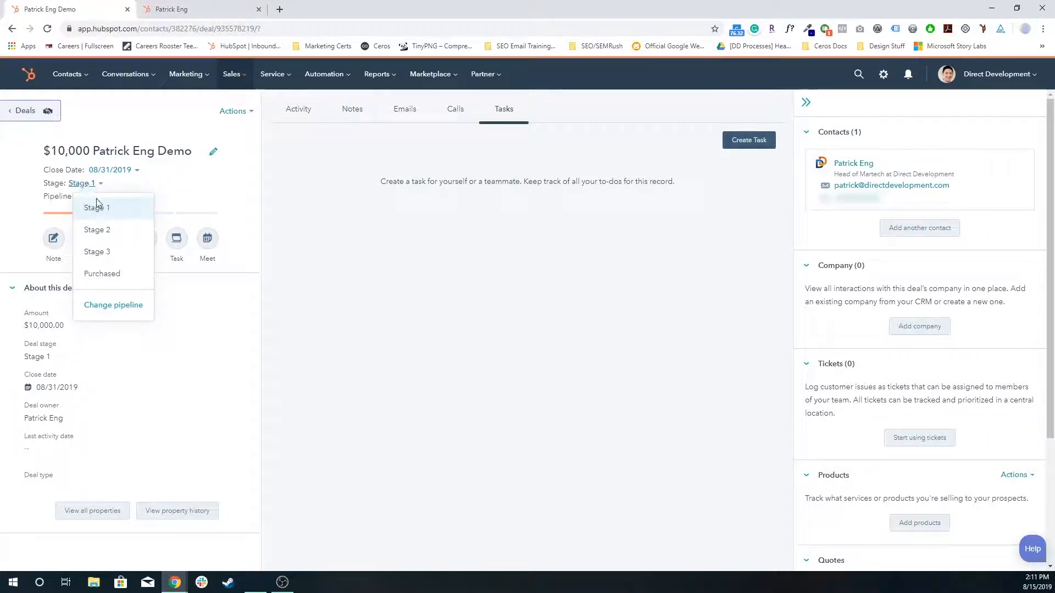
{"action": "left_click", "coordinate": [113, 232]}
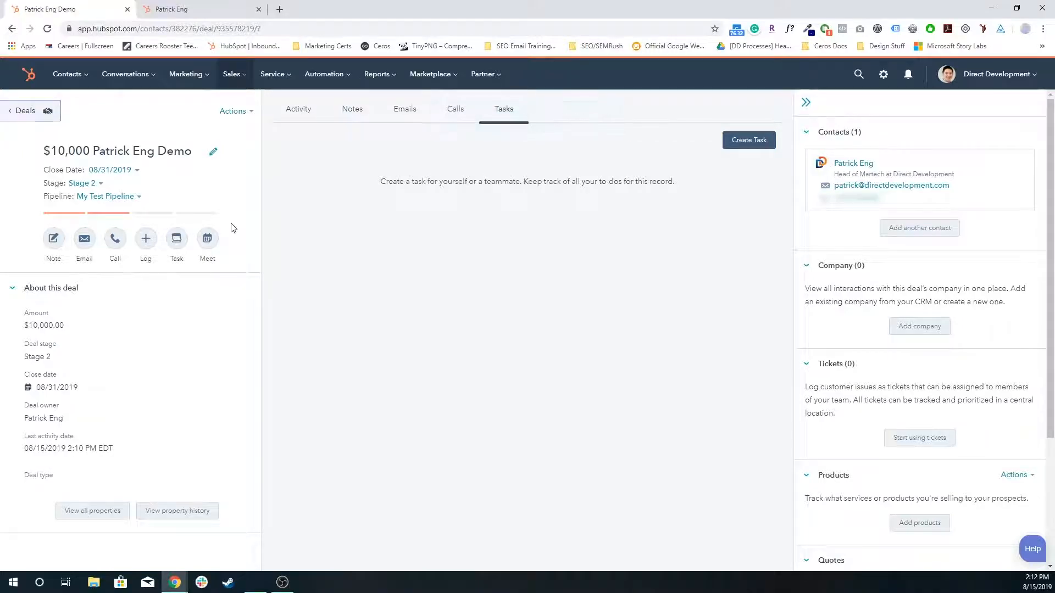
{"action": "left_click", "coordinate": [89, 184]}
{"action": "double_click", "coordinate": [47, 185]}
{"action": "left_click", "coordinate": [85, 185]}
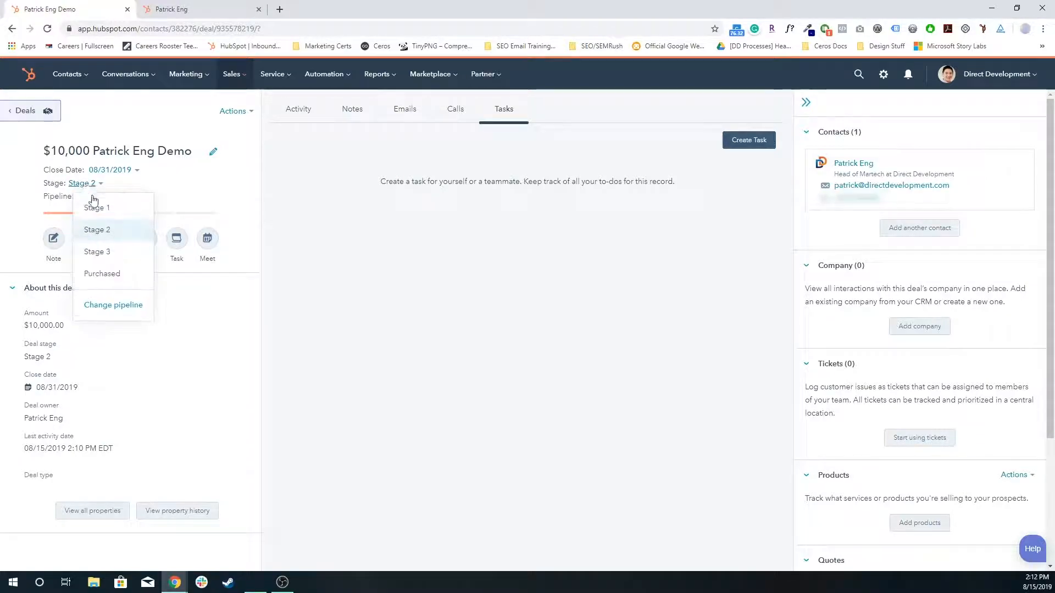
{"action": "left_click", "coordinate": [120, 212]}
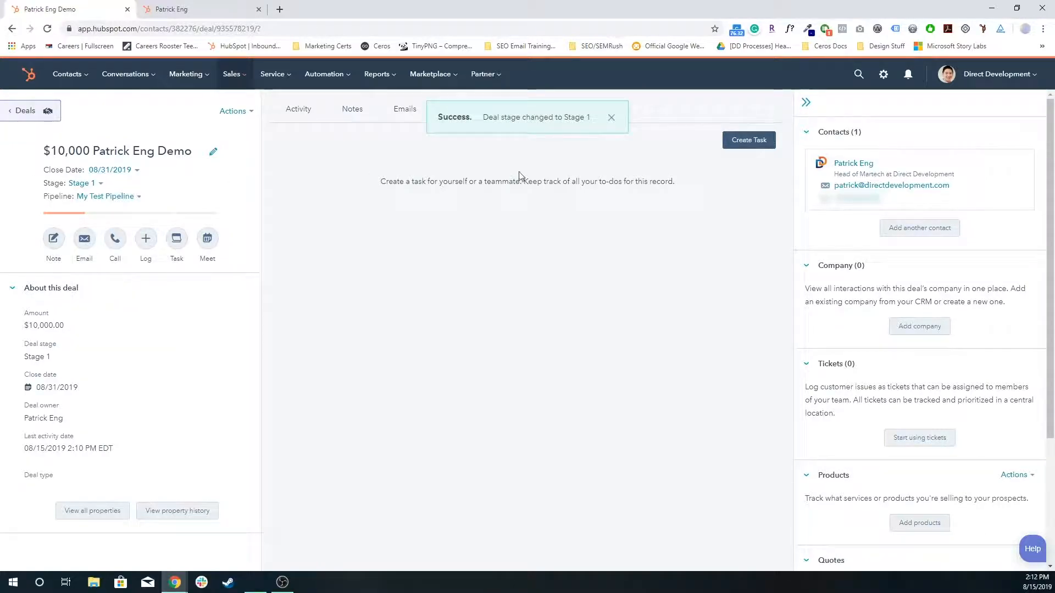
Step: Show the deal's activity timeline and reload the record to check the logged stage changes
{"action": "left_click", "coordinate": [610, 126]}
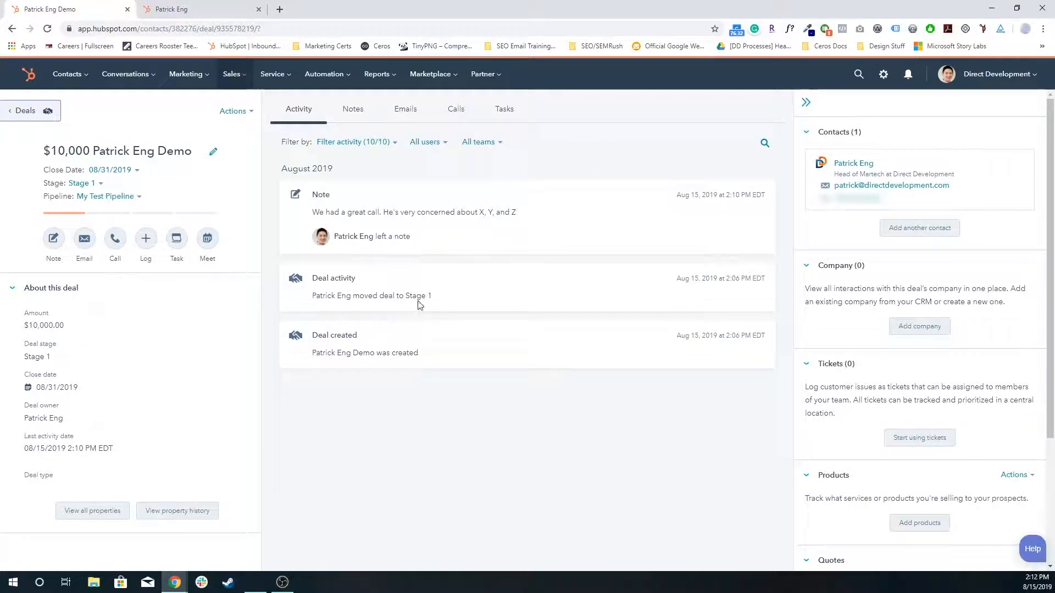
{"action": "key", "text": "F5"}
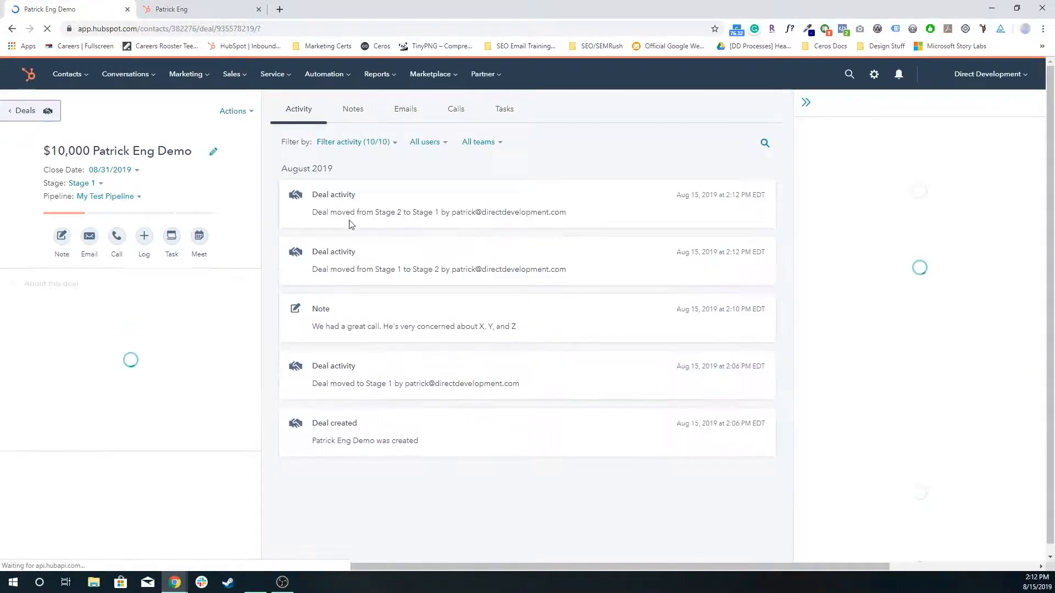
Step: Highlight the logged stage-change entries in the deal's activity timeline
{"action": "left_click_drag", "start_coordinate": [312, 269], "coordinate": [486, 275]}
{"action": "left_click", "coordinate": [332, 211]}
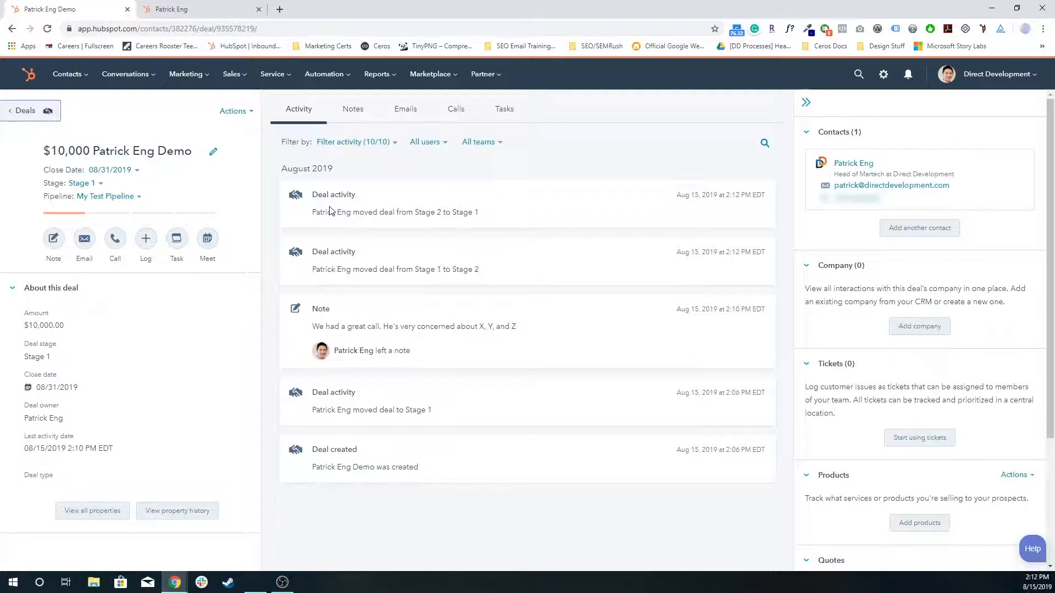
{"action": "left_click_drag", "start_coordinate": [314, 216], "coordinate": [491, 216]}
{"action": "left_click", "coordinate": [486, 220]}
Step: Move the deal from Stage 1 to Stage 3 on the deals board and reopen its record
{"action": "left_click", "coordinate": [29, 112]}
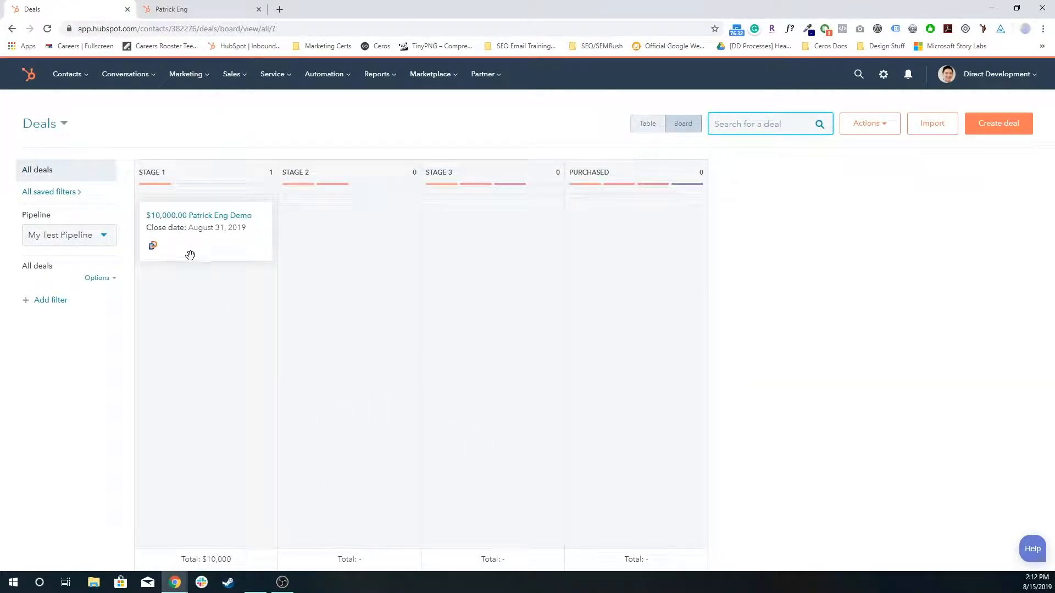
{"action": "left_click_drag", "start_coordinate": [194, 254], "coordinate": [480, 341]}
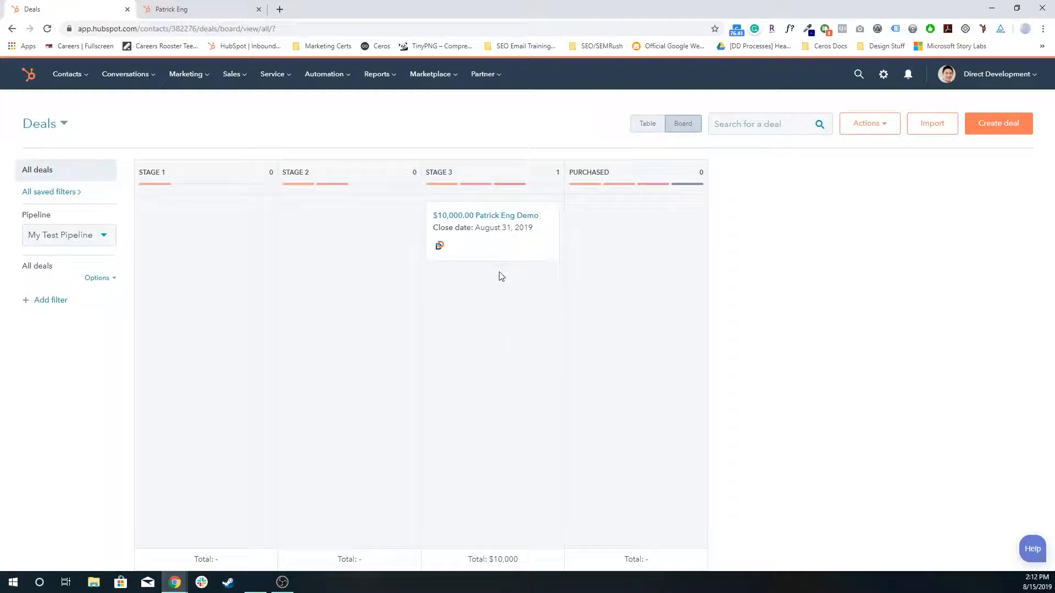
{"action": "left_click", "coordinate": [511, 226]}
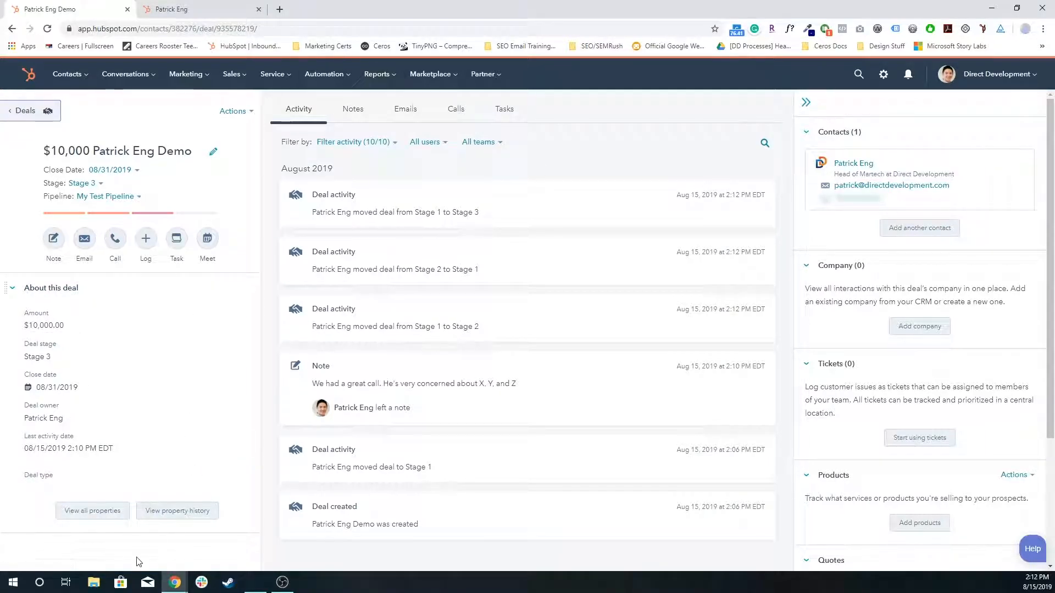
Step: Show all properties of the deal and review the Deal information and Analytics history groups
{"action": "left_click", "coordinate": [99, 517]}
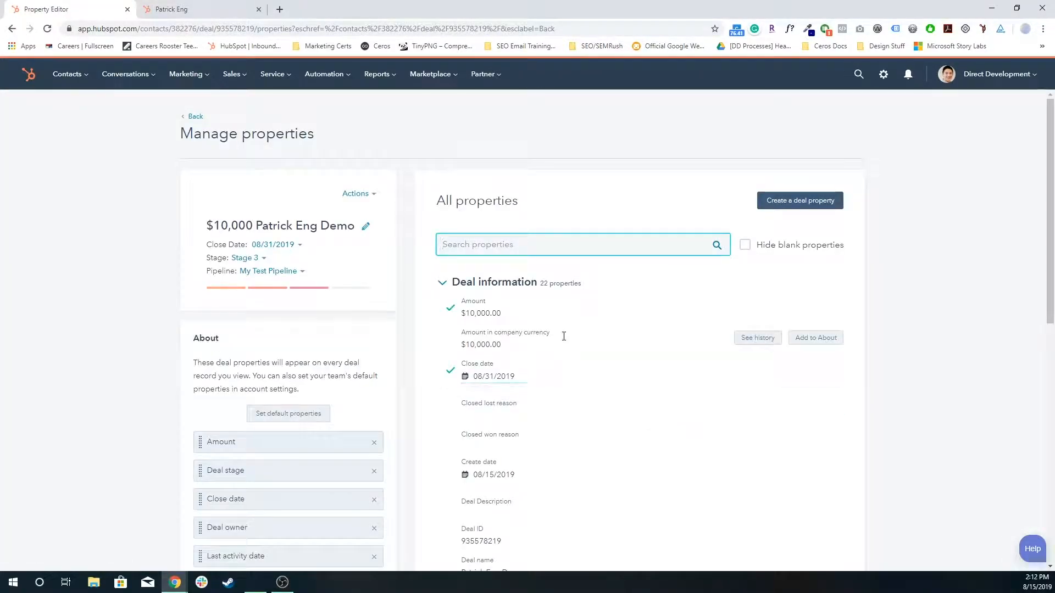
{"action": "scroll", "coordinate": [590, 329], "scroll_direction": "down", "scroll_amount": 4}
{"action": "scroll", "coordinate": [590, 329], "scroll_direction": "down", "scroll_amount": 4}
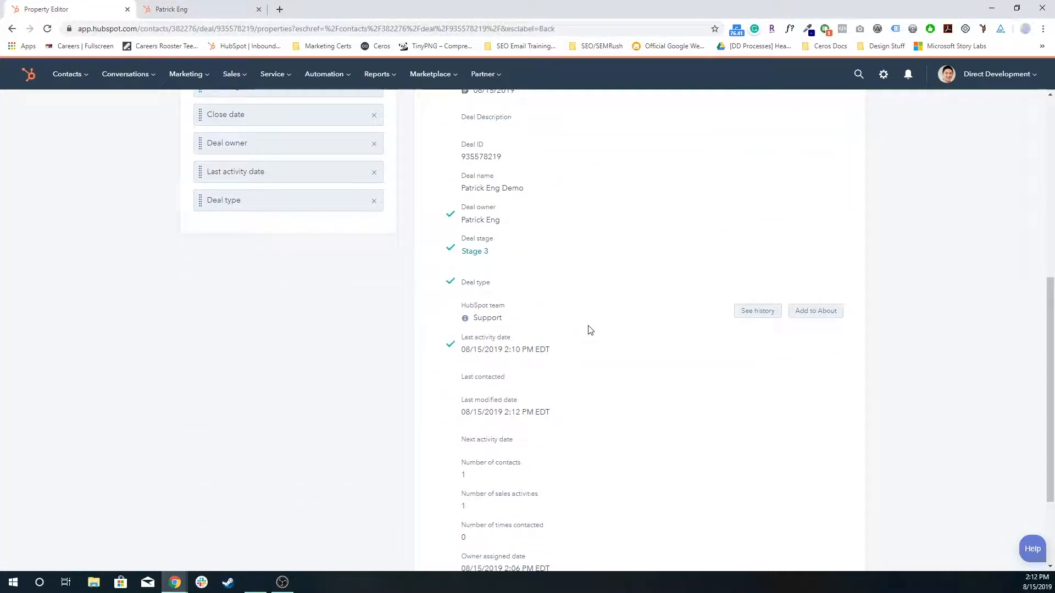
{"action": "scroll", "coordinate": [589, 326], "scroll_direction": "down", "scroll_amount": 2}
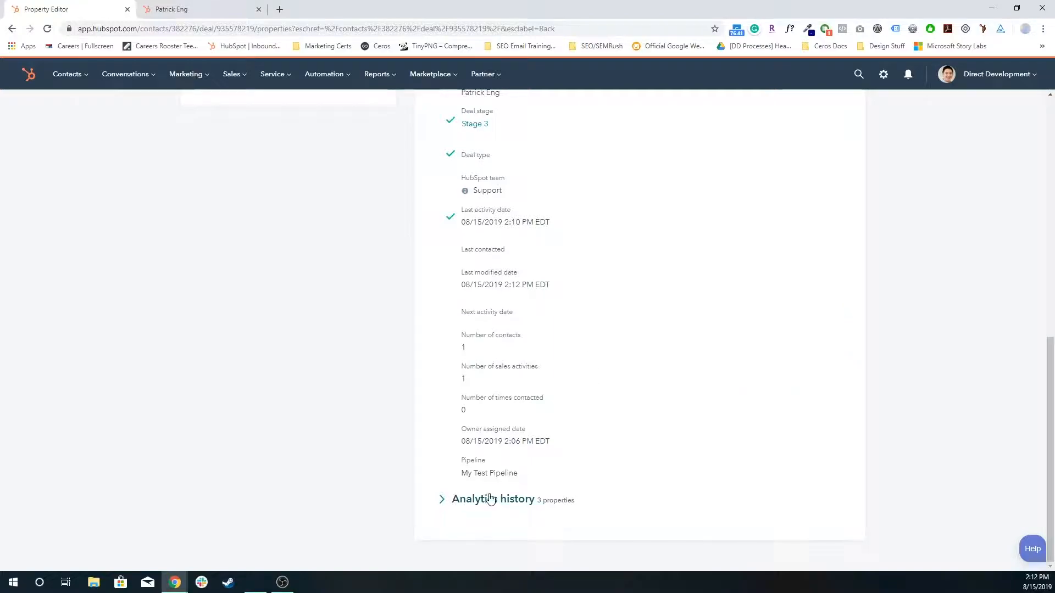
{"action": "left_click", "coordinate": [466, 498]}
{"action": "scroll", "coordinate": [516, 463], "scroll_direction": "down", "scroll_amount": 2}
{"action": "scroll", "coordinate": [629, 462], "scroll_direction": "up", "scroll_amount": 15}
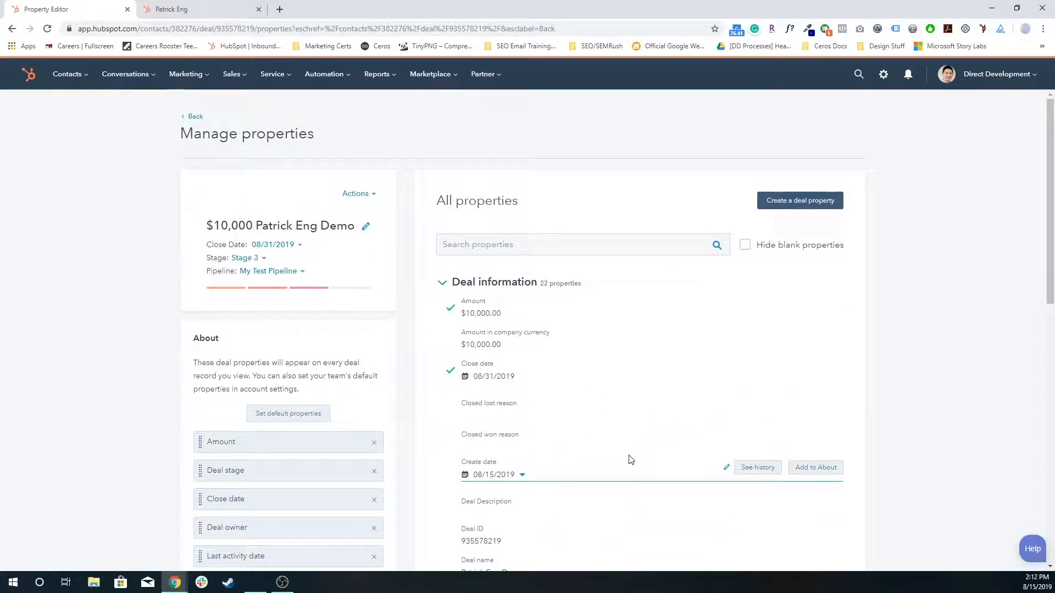
{"action": "scroll", "coordinate": [528, 406], "scroll_direction": "down", "scroll_amount": 3}
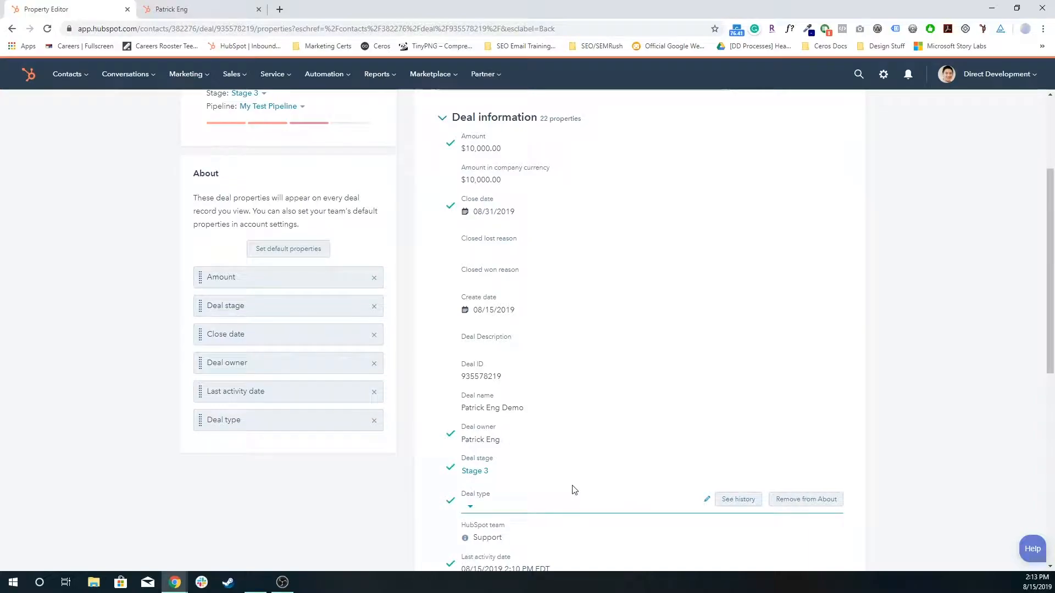
Step: View the Deal stage property's history, highlight the source of the Stage 2 change, and close the history
{"action": "left_click", "coordinate": [739, 465]}
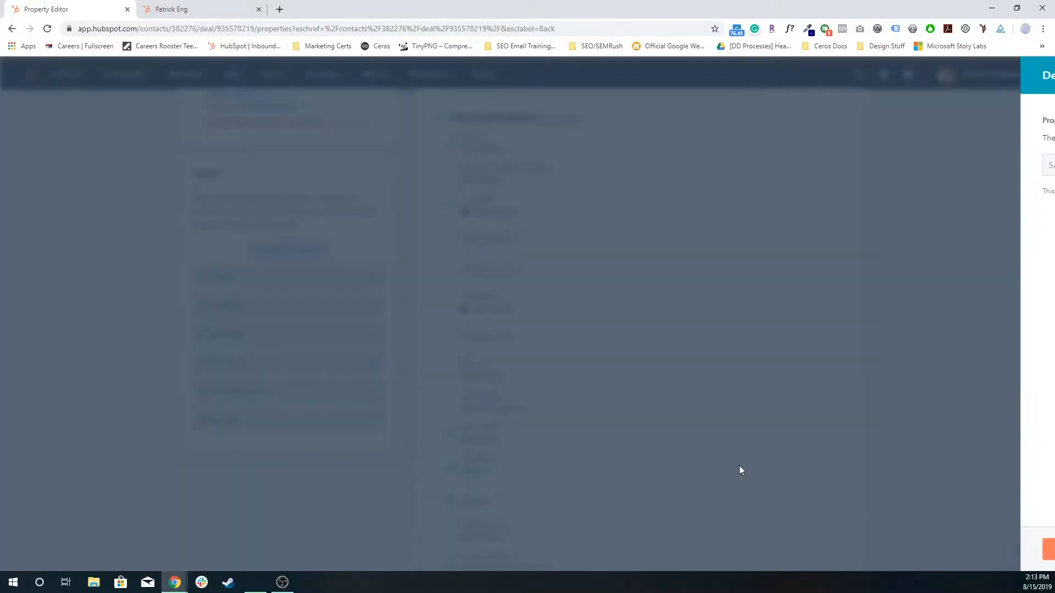
{"action": "left_click", "coordinate": [693, 376]}
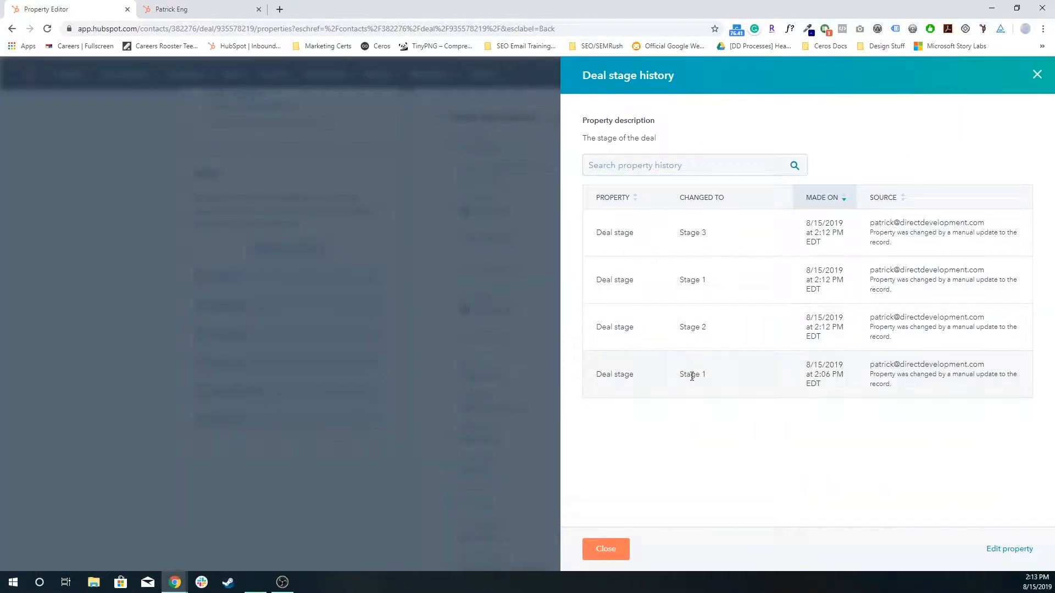
{"action": "double_click", "coordinate": [689, 327]}
{"action": "triple_click", "coordinate": [879, 318]}
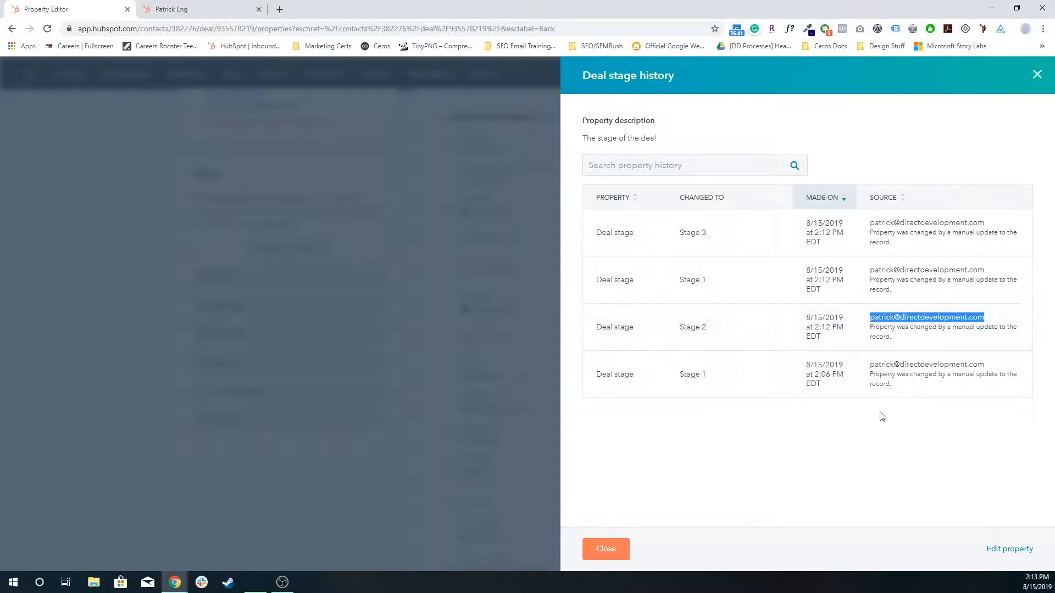
{"action": "left_click", "coordinate": [606, 548]}
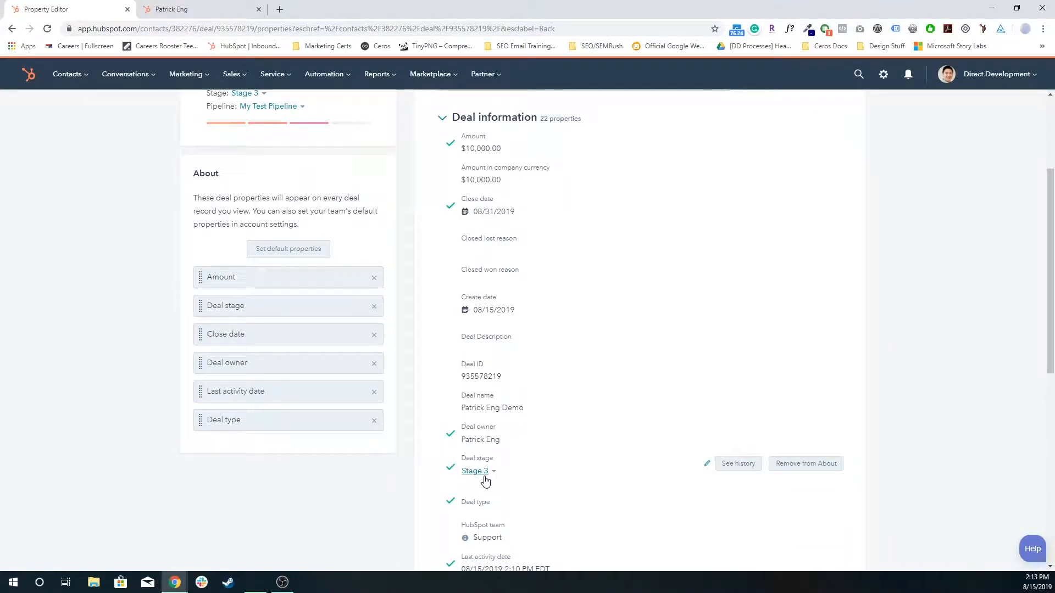
Step: Review the property list again, reopen the Deal stage history, and dismiss it
{"action": "scroll", "coordinate": [489, 505], "scroll_direction": "up", "scroll_amount": 2}
{"action": "scroll", "coordinate": [491, 510], "scroll_direction": "up", "scroll_amount": 2}
{"action": "scroll", "coordinate": [486, 439], "scroll_direction": "down", "scroll_amount": 5}
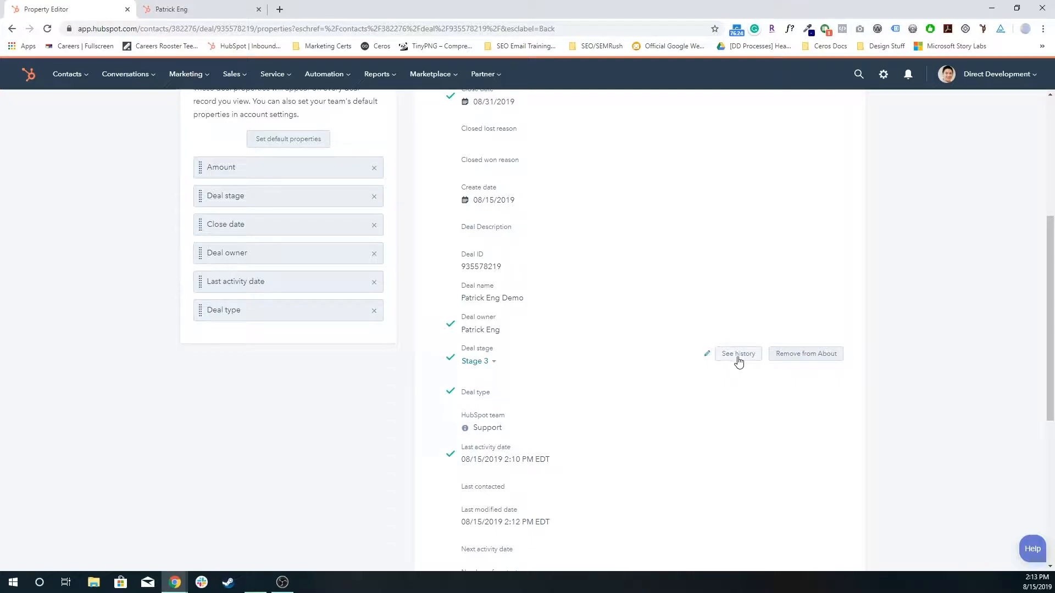
{"action": "left_click", "coordinate": [736, 356]}
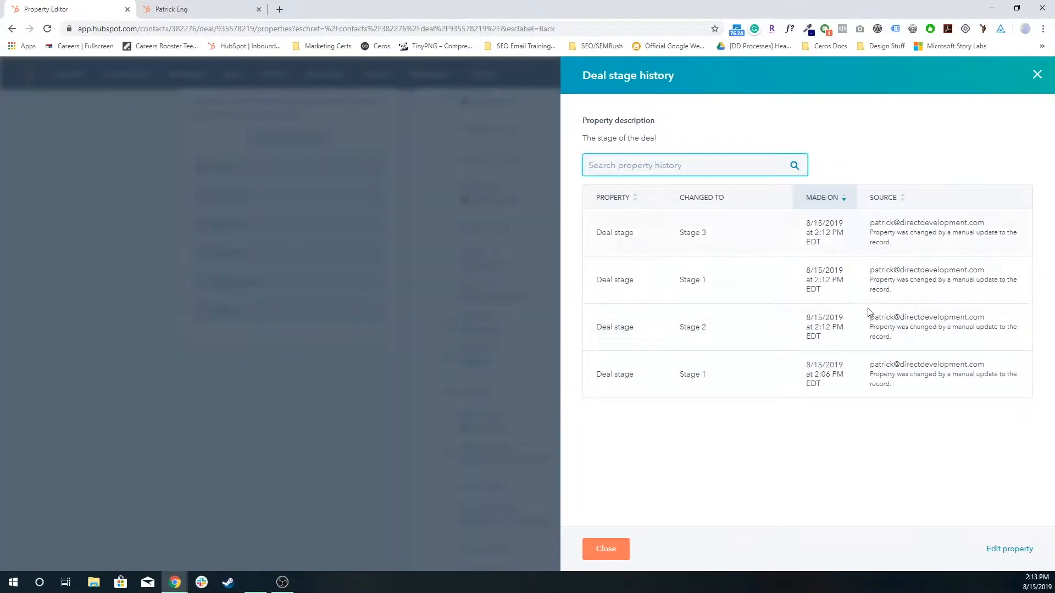
{"action": "left_click", "coordinate": [1036, 74]}
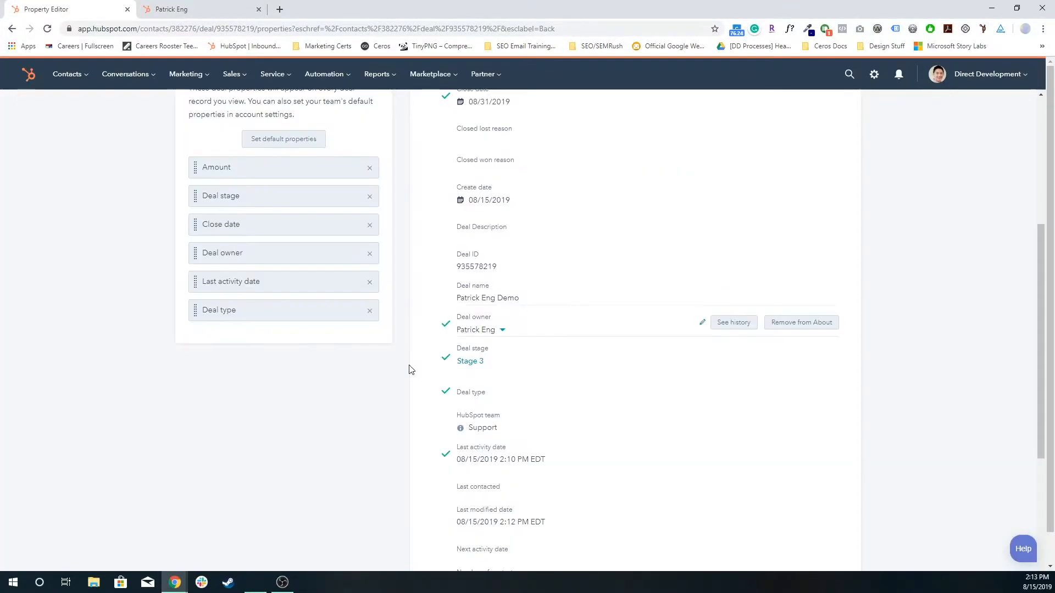
Step: Go back through the deal record to the deals board and highlight the total amount of the Stage 3 column
{"action": "scroll", "coordinate": [323, 360], "scroll_direction": "up", "scroll_amount": 5}
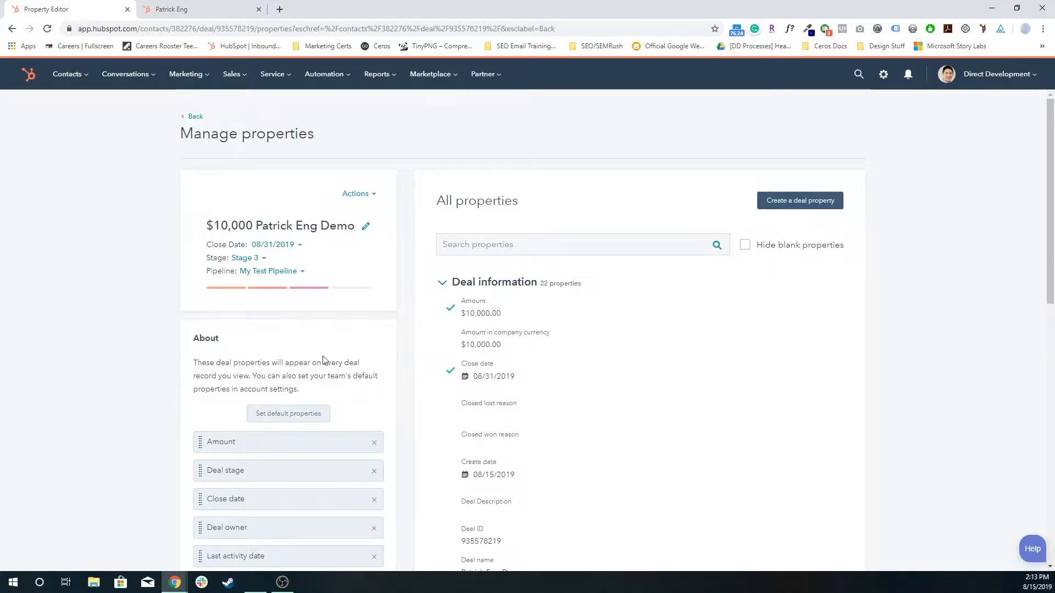
{"action": "left_click", "coordinate": [194, 116]}
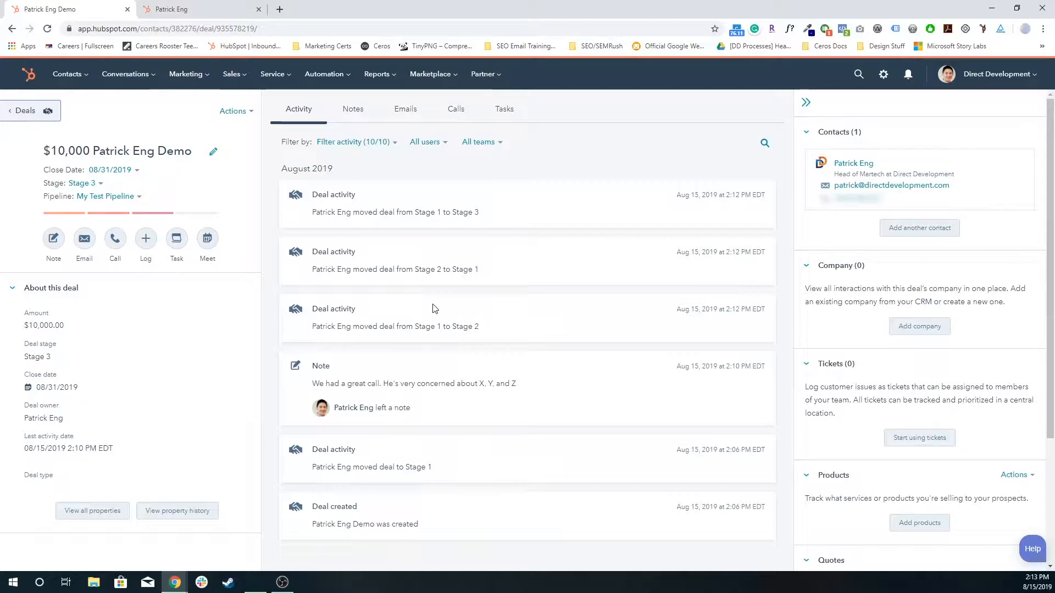
{"action": "left_click", "coordinate": [30, 118]}
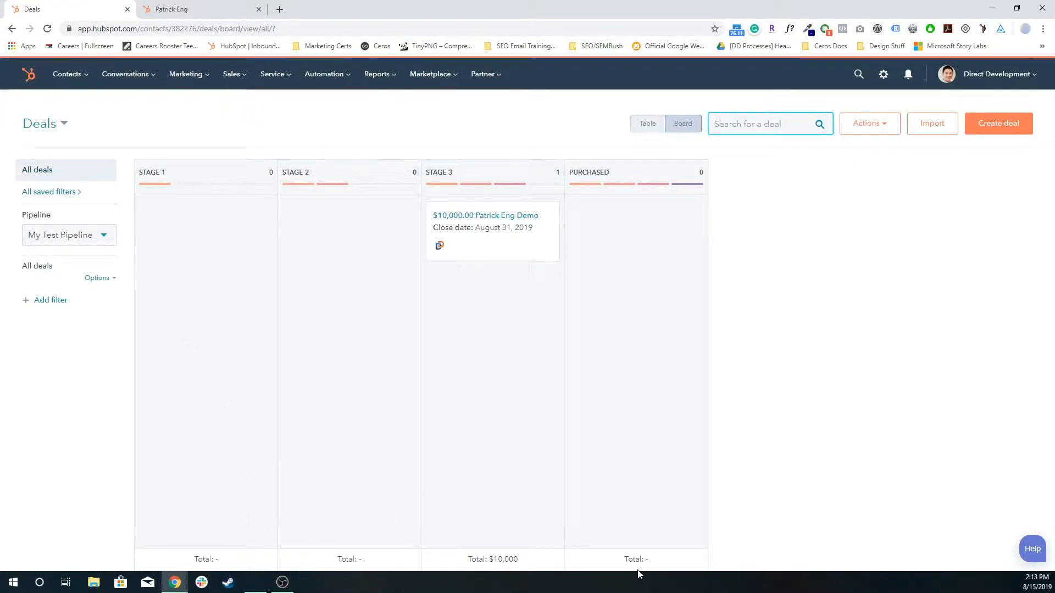
{"action": "left_click_drag", "start_coordinate": [493, 559], "coordinate": [527, 560]}
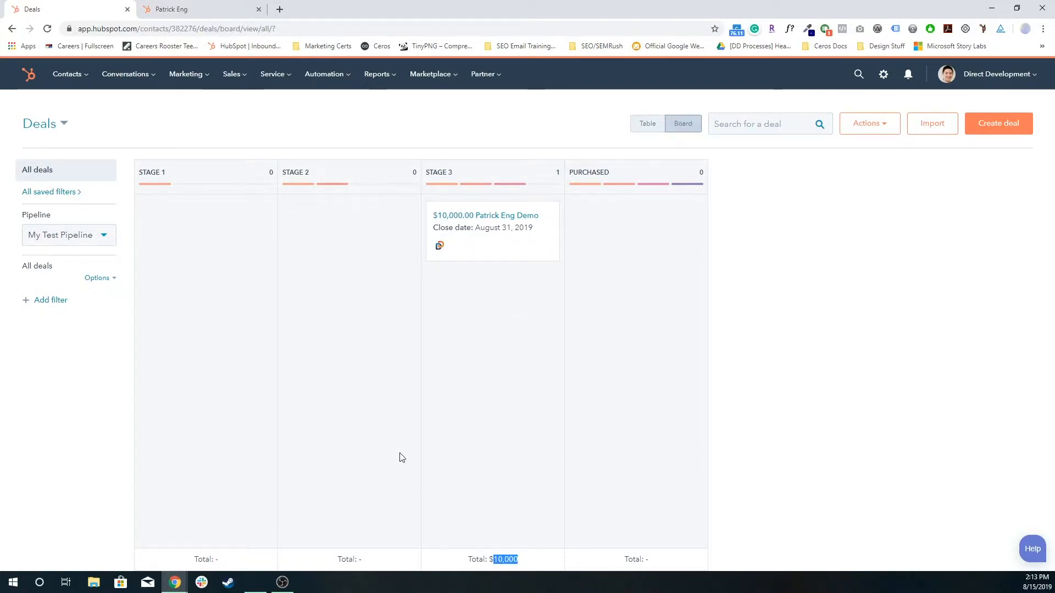
{"action": "triple_click", "coordinate": [502, 559]}
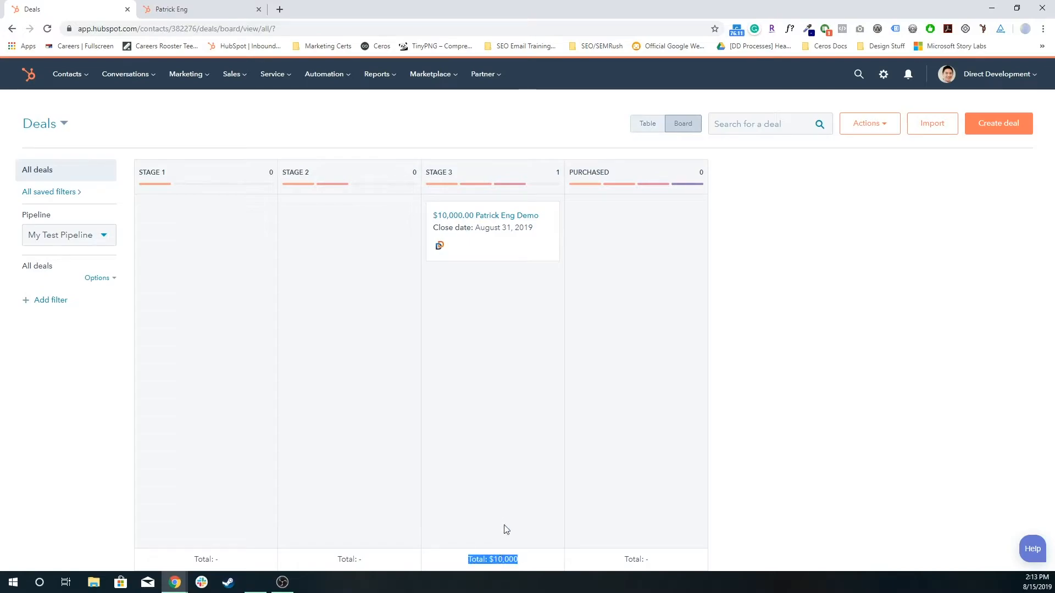